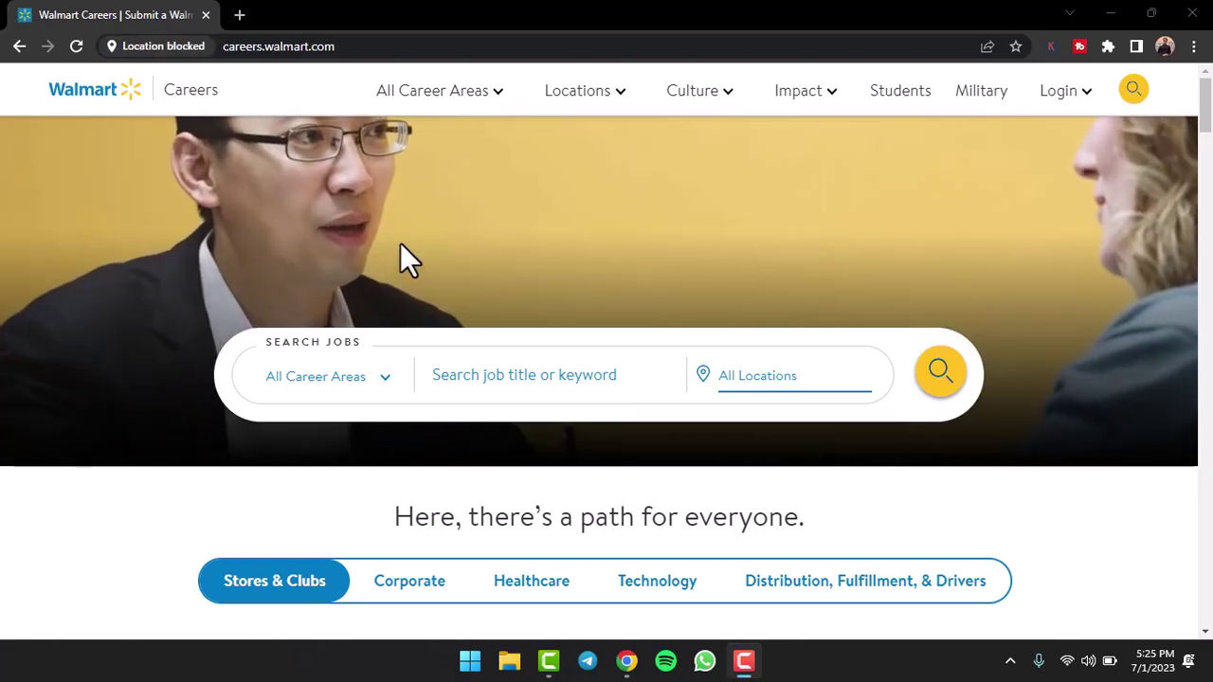
Step: Scroll to the Stores & Clubs options and go to the Walmart Store Jobs page
scroll(402, 251, down, 4)
scroll(407, 299, down, 1)
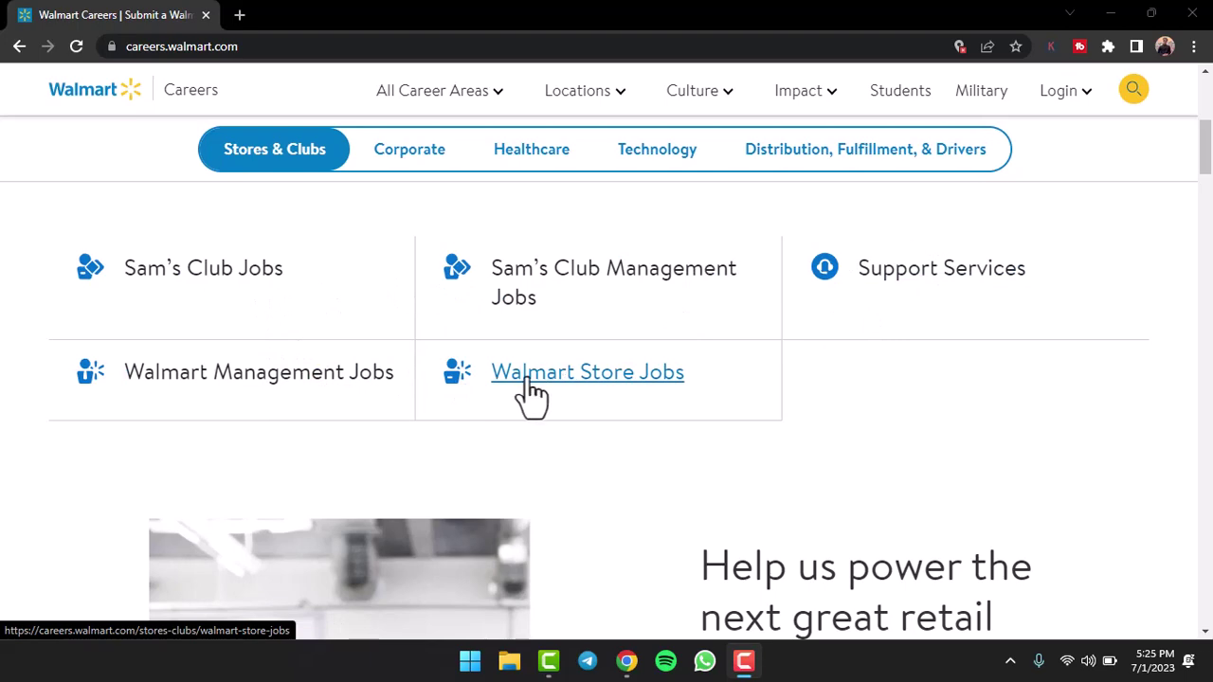
click(597, 379)
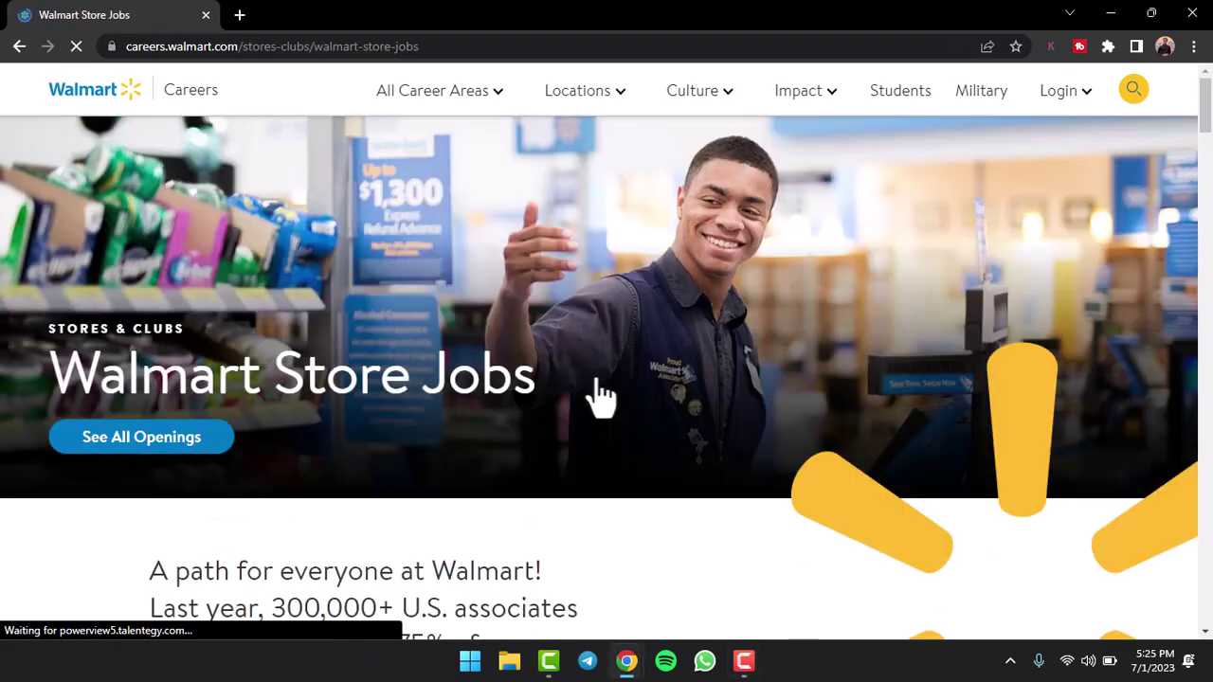
Step: Find Store Positions and view the Cashier & Front End Services job description
scroll(506, 277, down, 10)
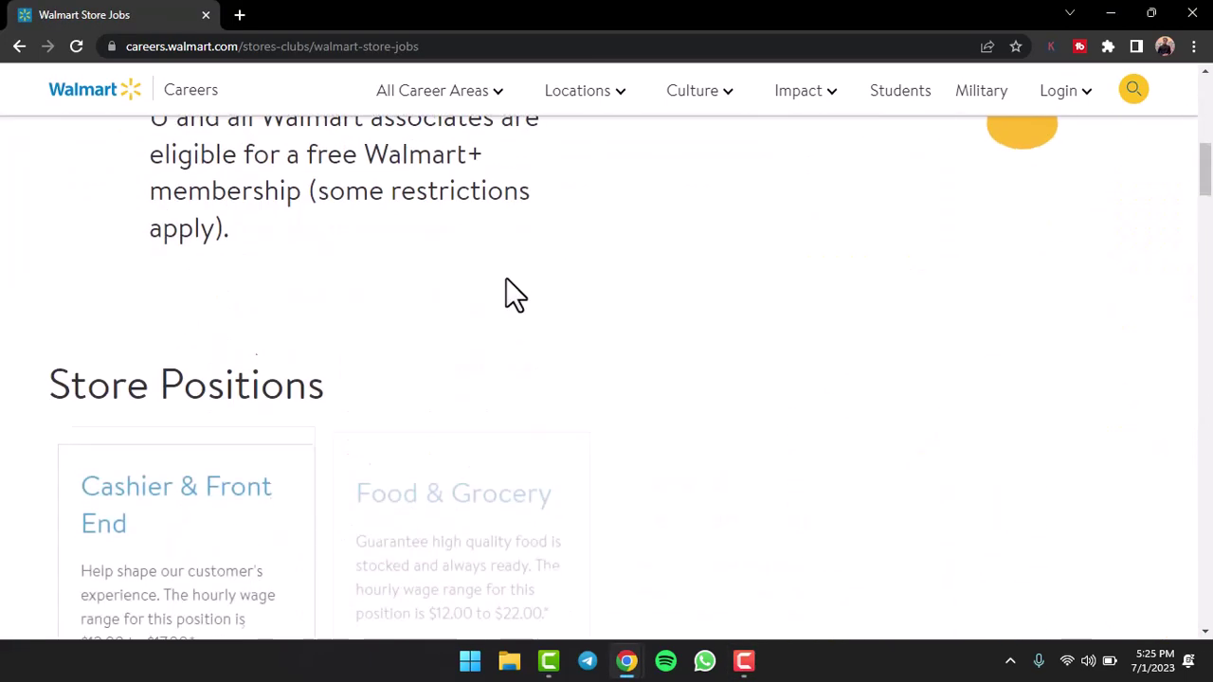
scroll(199, 271, up, 1)
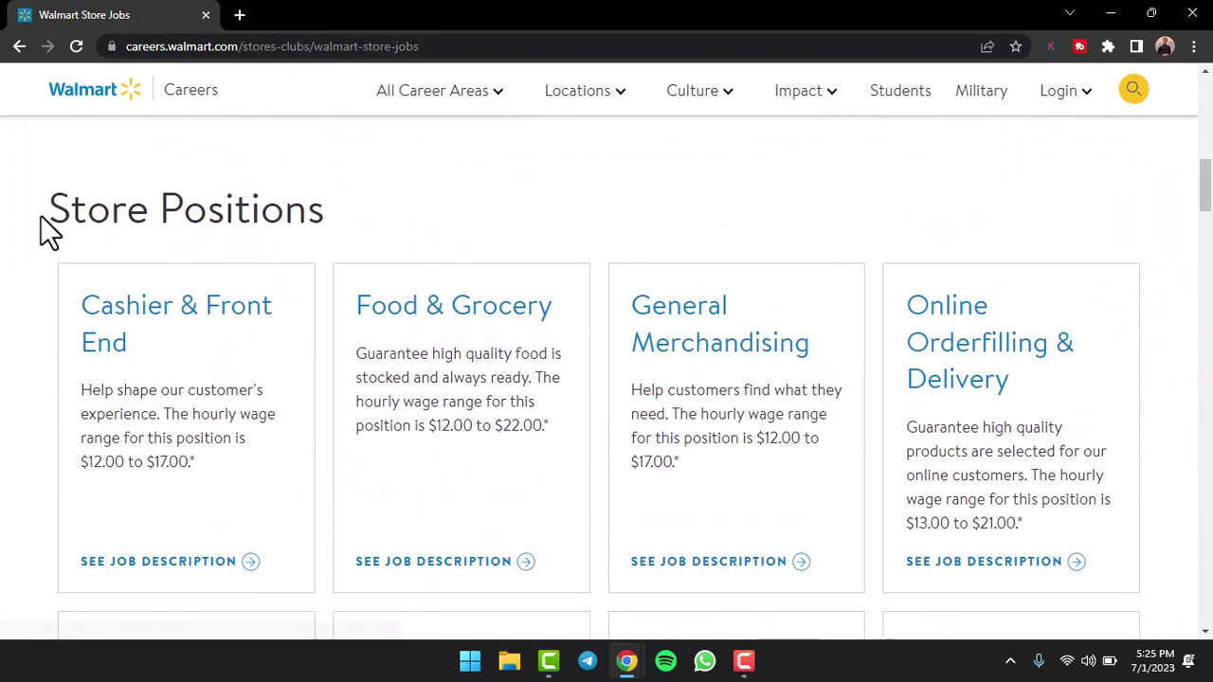
drag(40, 215, 326, 228)
click(320, 227)
scroll(271, 248, down, 5)
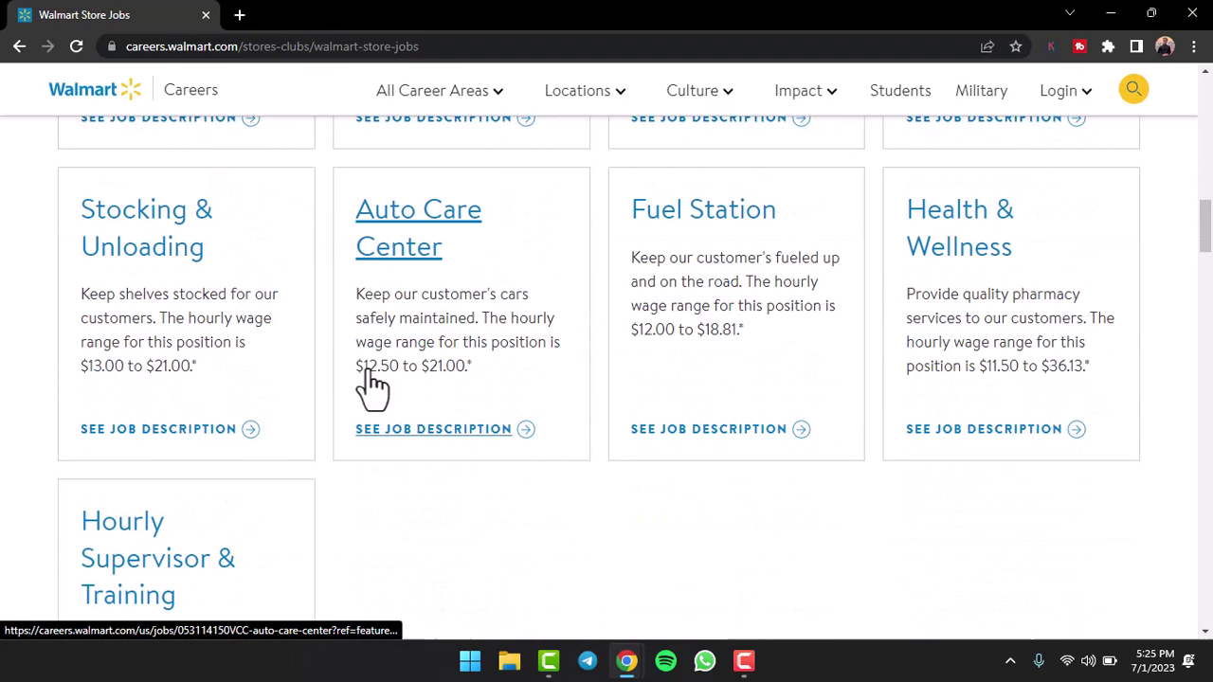
scroll(367, 369, down, 1)
scroll(295, 339, down, 3)
scroll(296, 339, up, 8)
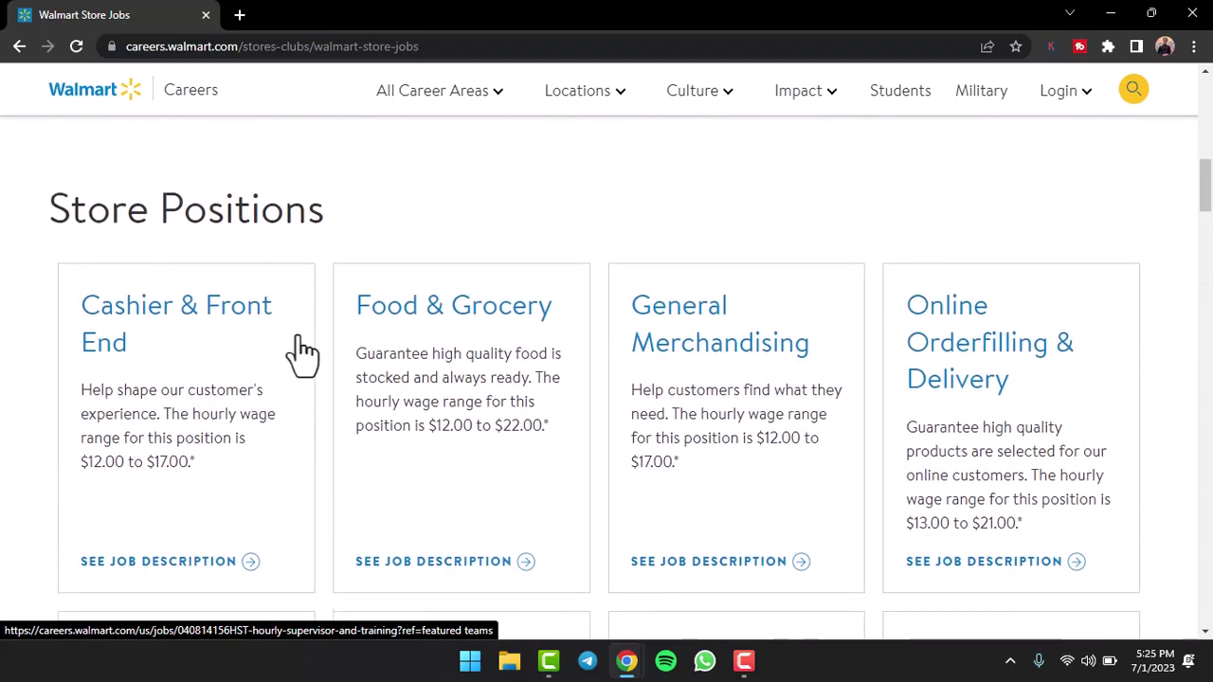
scroll(296, 340, down, 2)
click(144, 387)
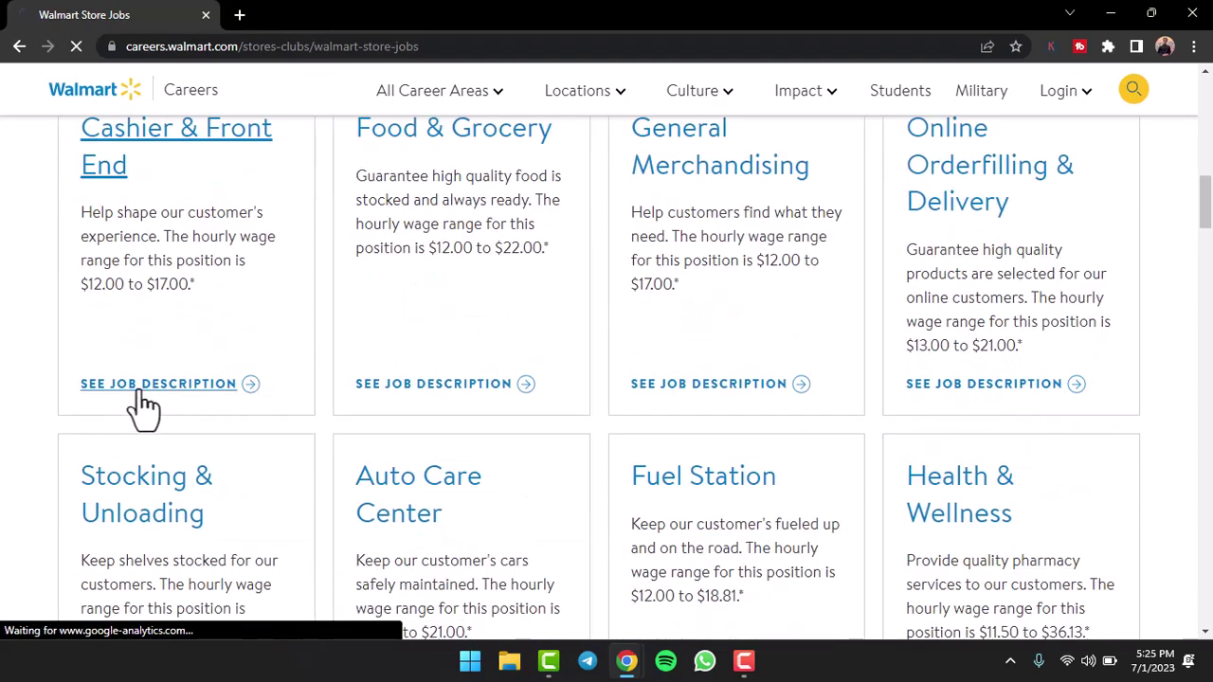
scroll(512, 318, down, 2)
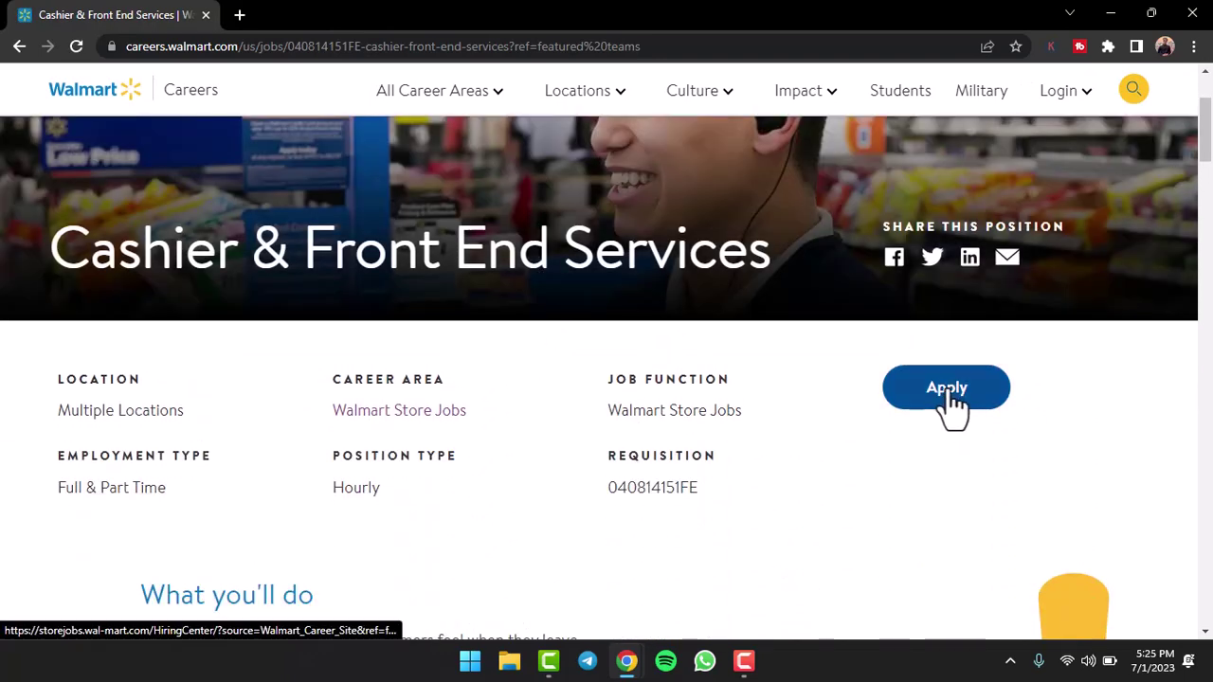
Step: Apply for the cashier job, dismiss the location prompt and accept the Terms and Conditions
click(945, 398)
click(366, 73)
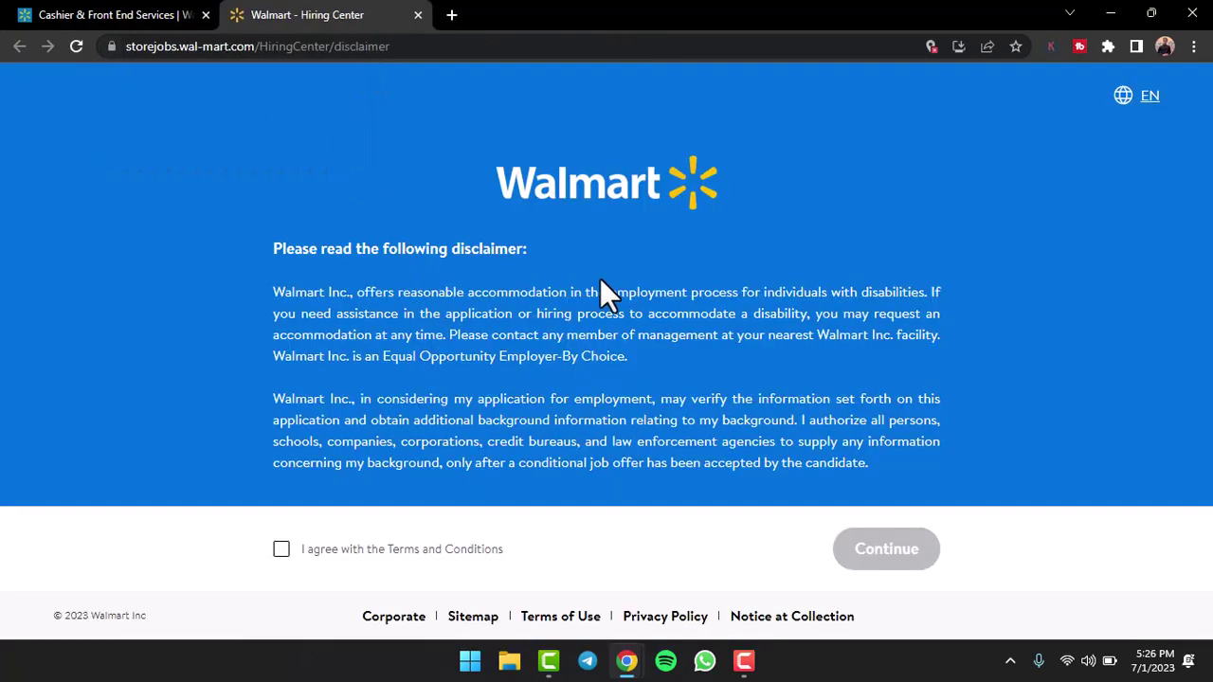
click(281, 551)
click(887, 549)
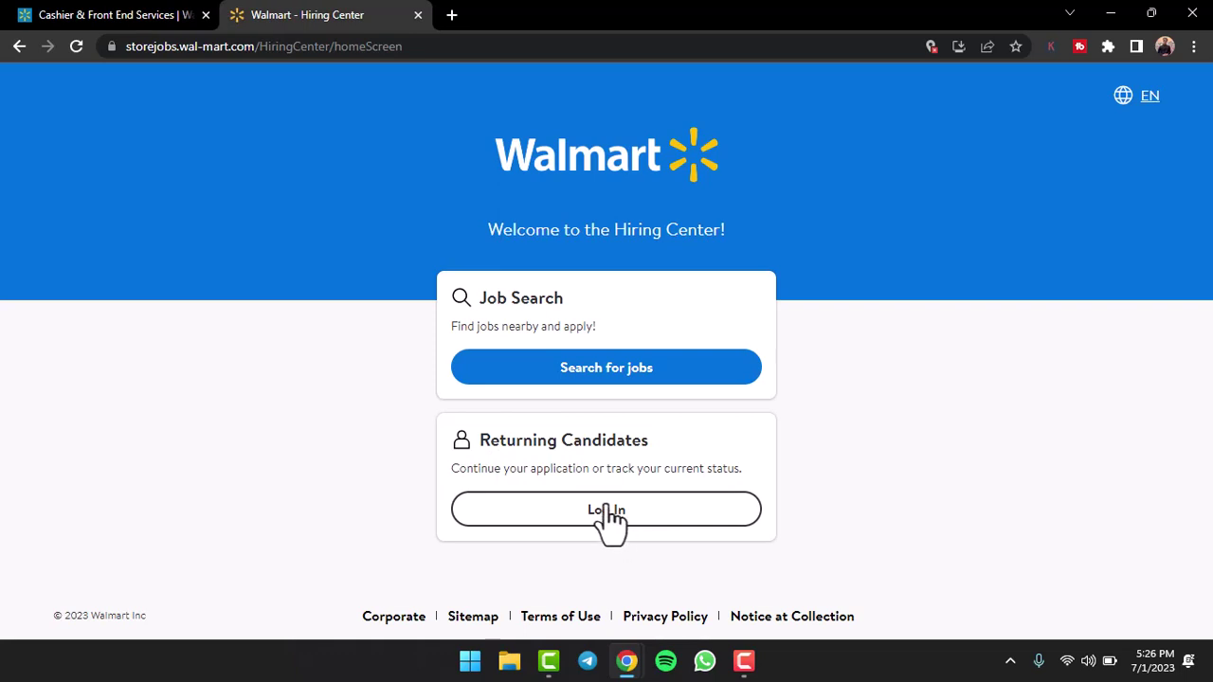
Step: Search jobs near Scarborough, ME and pick Walmart Supercenter #1788 as the store
click(616, 374)
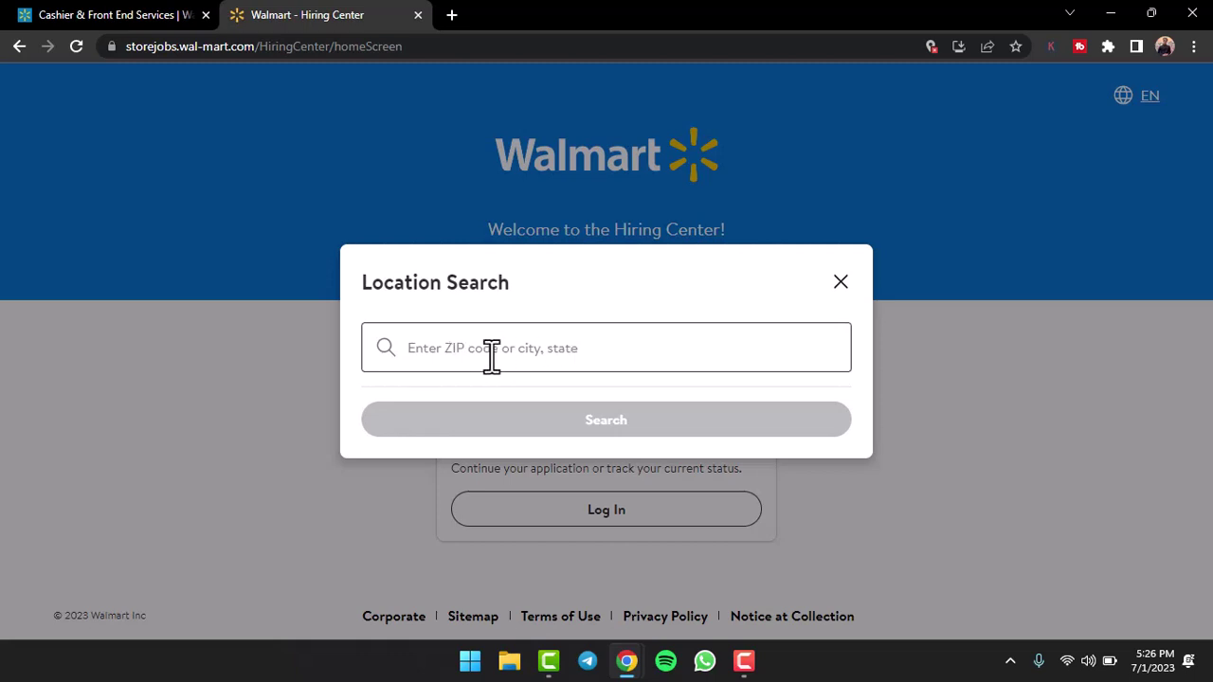
click(523, 355)
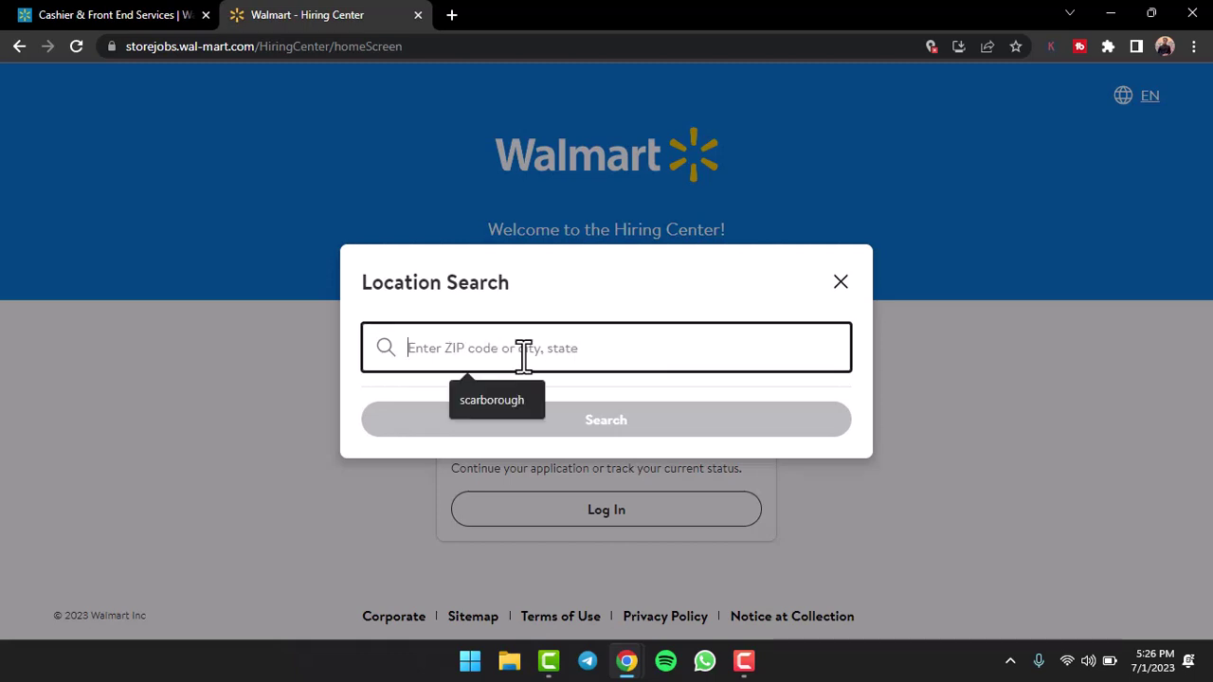
click(485, 404)
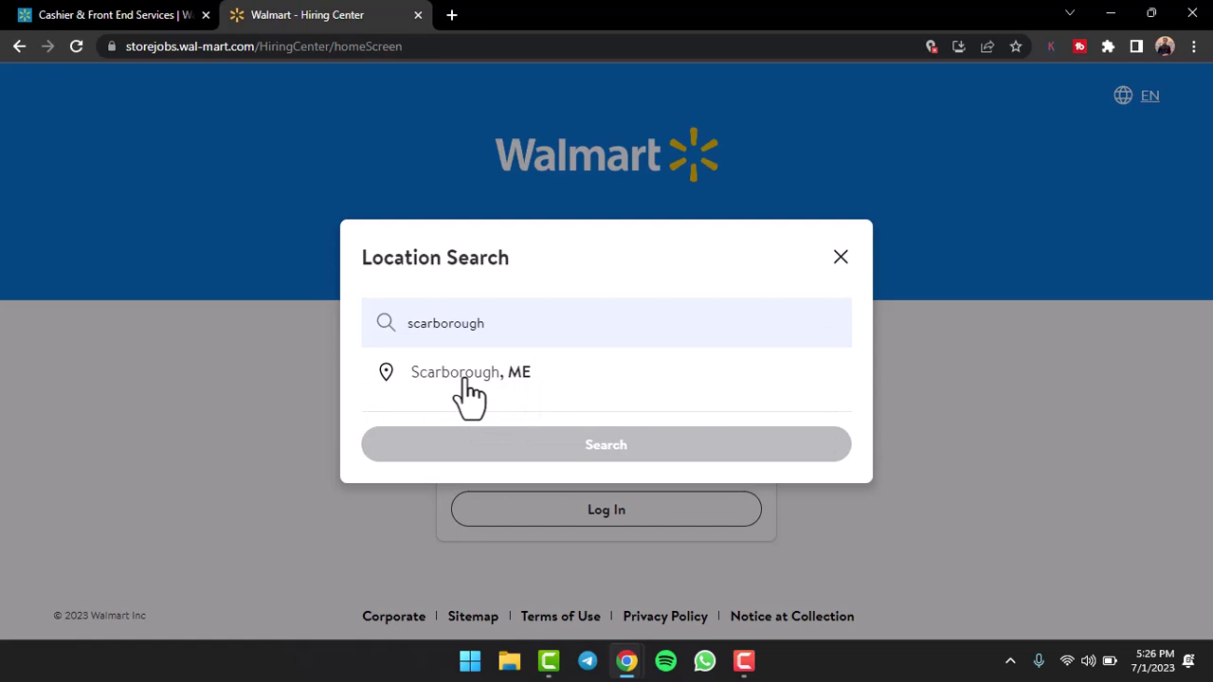
click(464, 377)
click(582, 426)
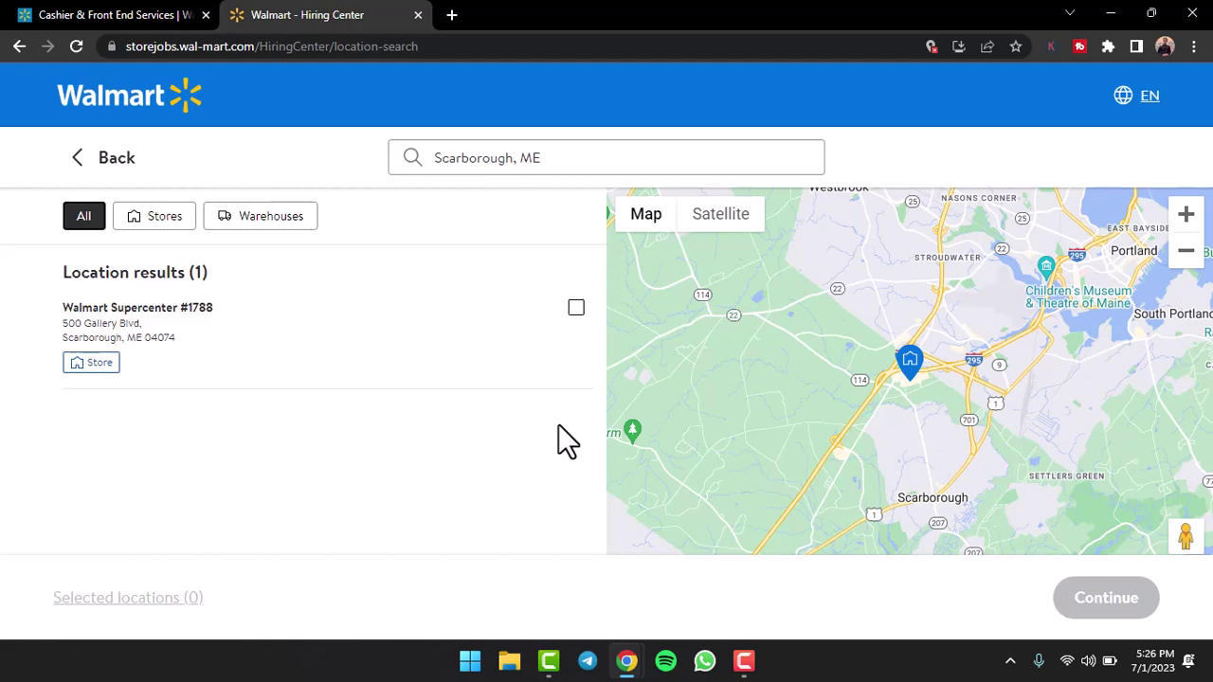
click(576, 309)
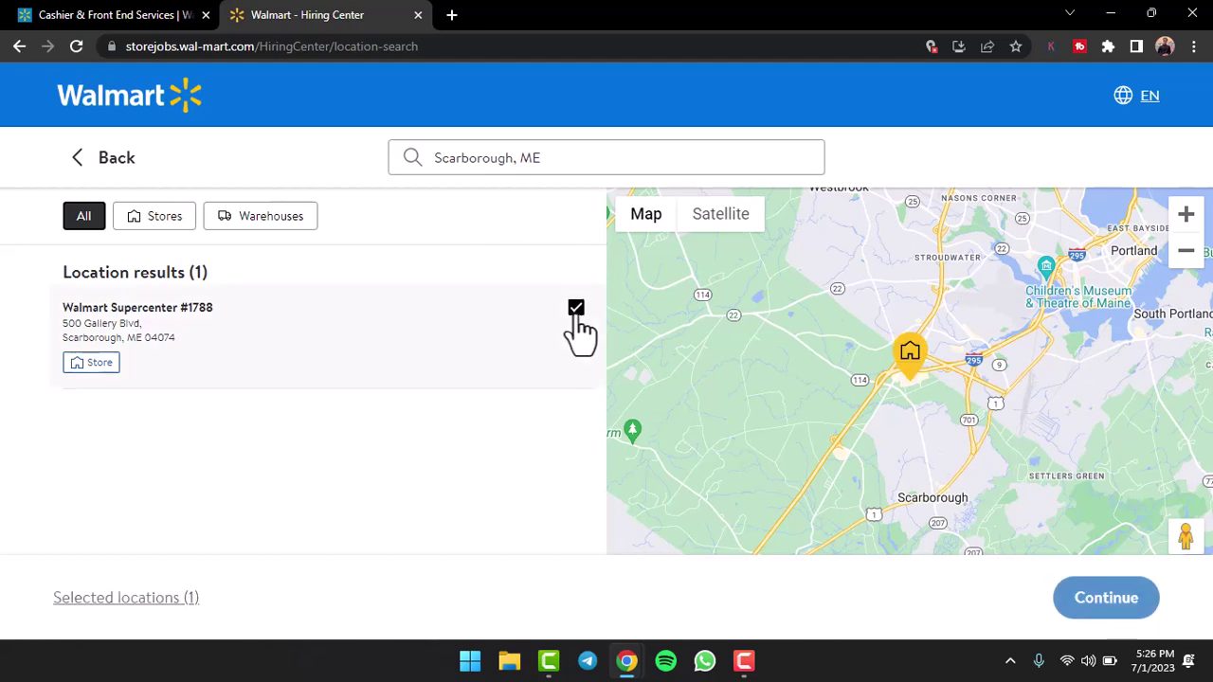
click(1107, 599)
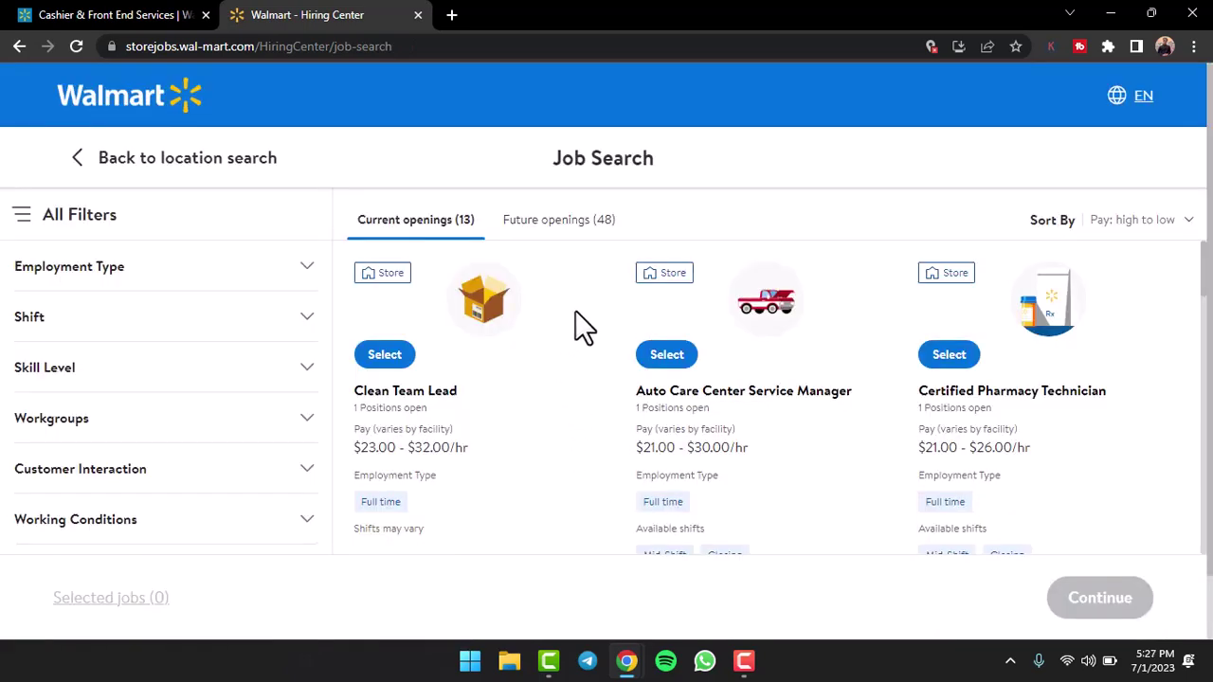
Step: Filter openings to part-time and expand the Shift and Skill Level filters
scroll(587, 324, down, 5)
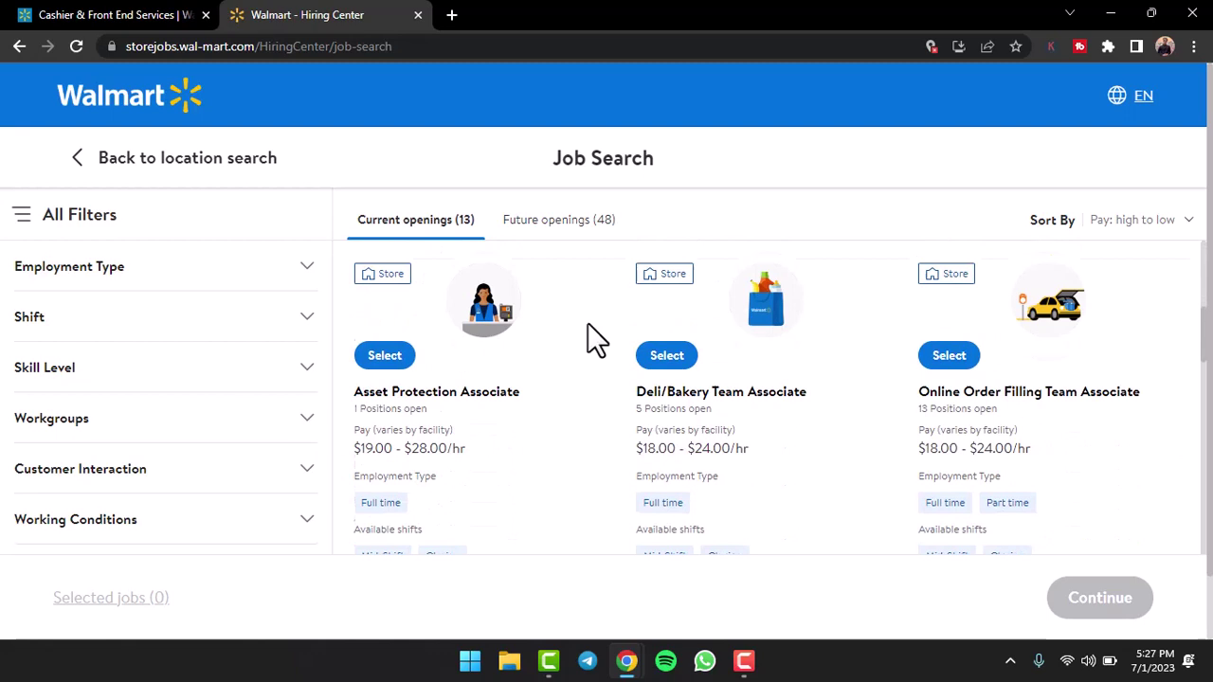
scroll(606, 359, up, 1)
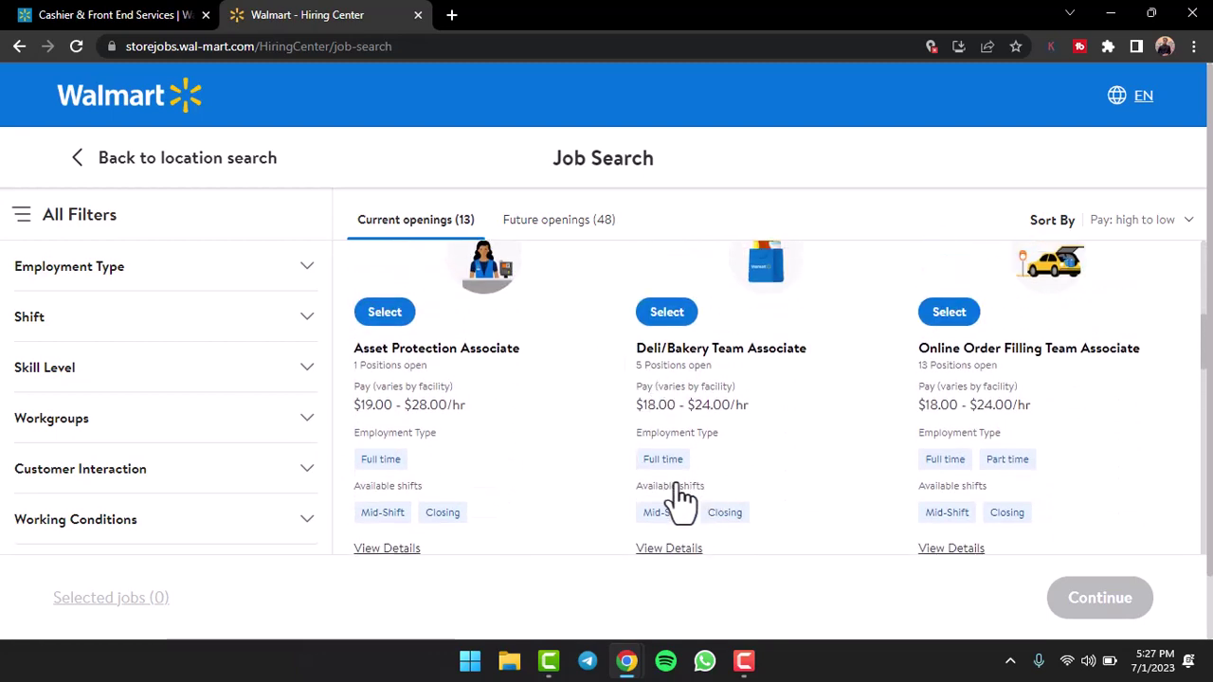
scroll(715, 479, down, 3)
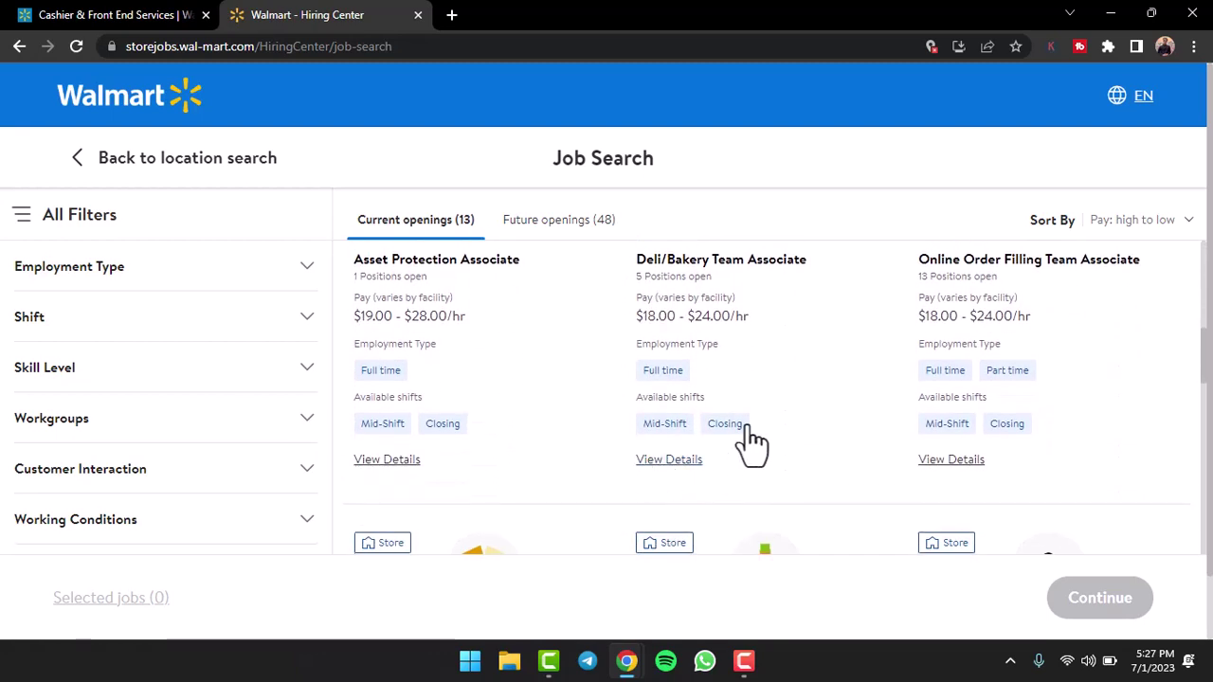
scroll(619, 426, down, 1)
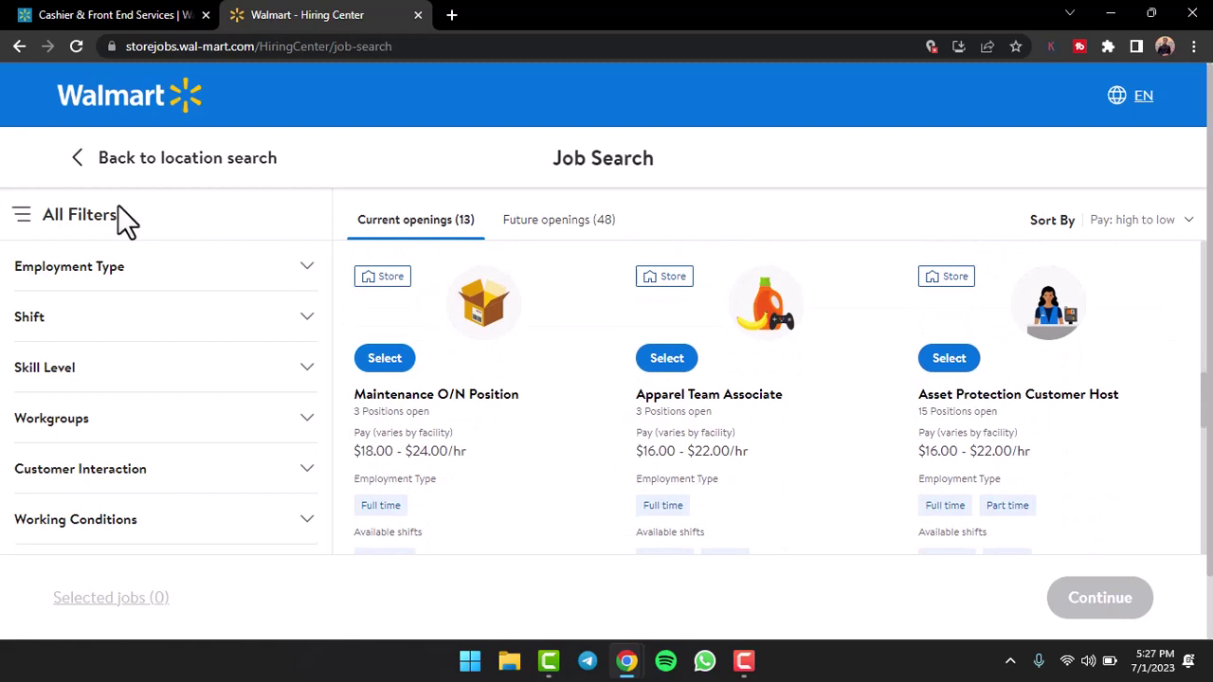
click(250, 275)
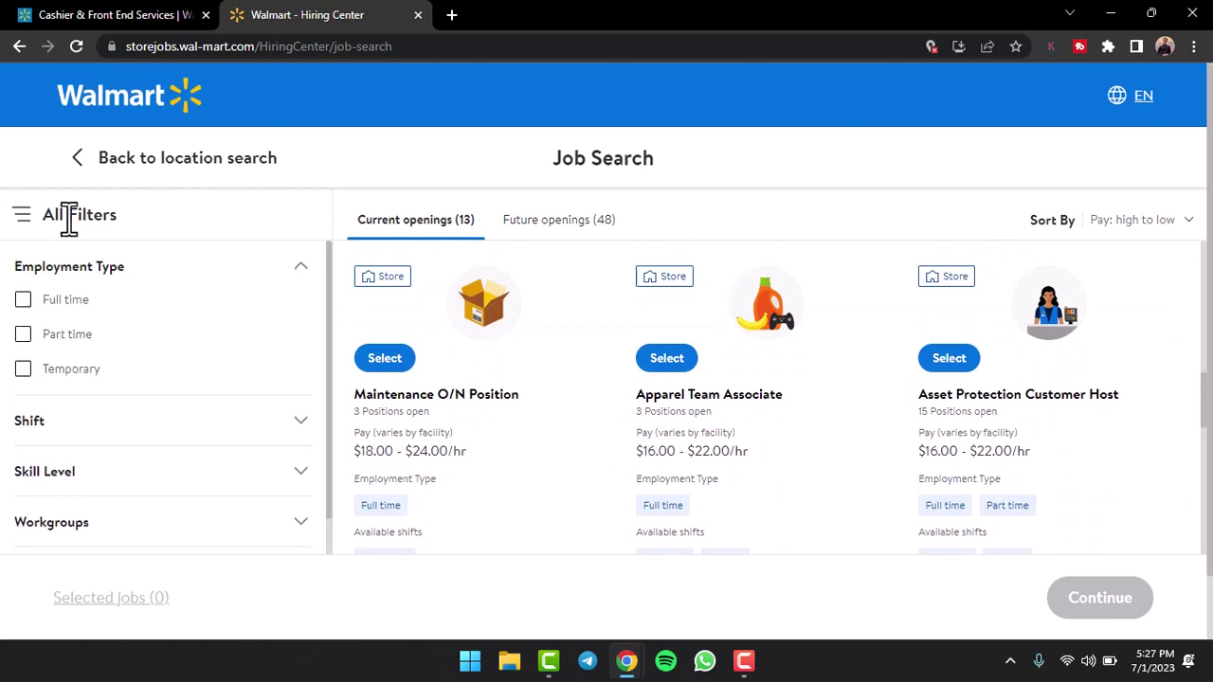
click(28, 339)
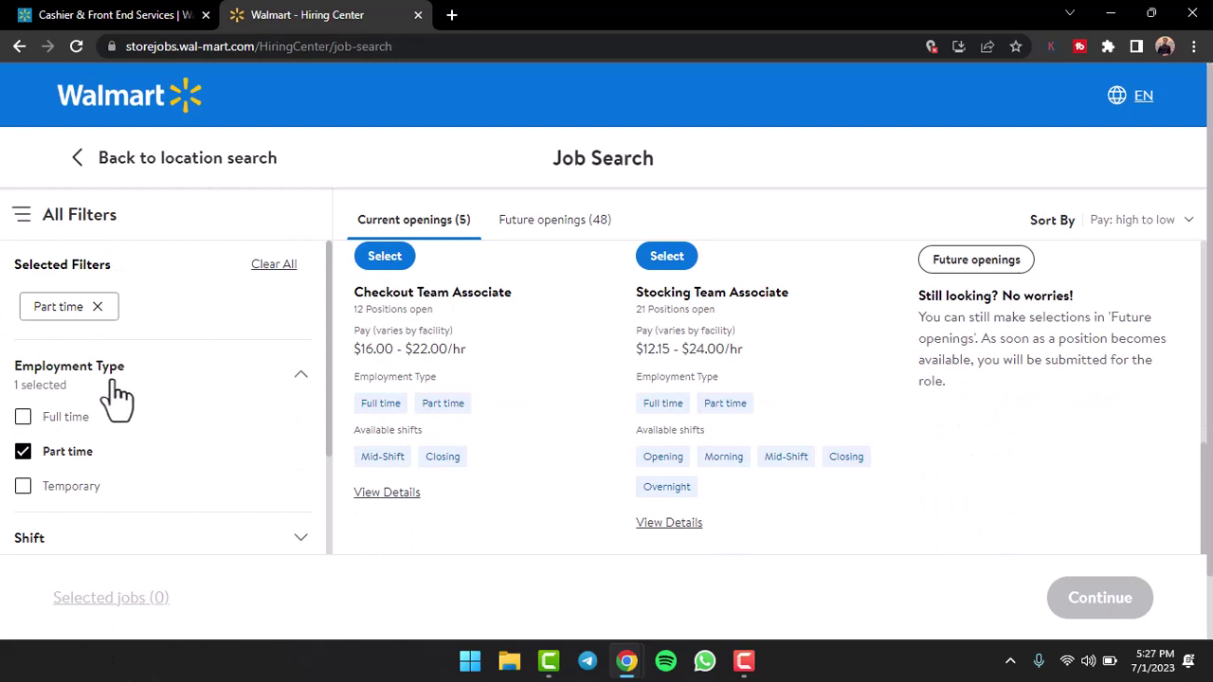
scroll(38, 464, down, 2)
click(86, 368)
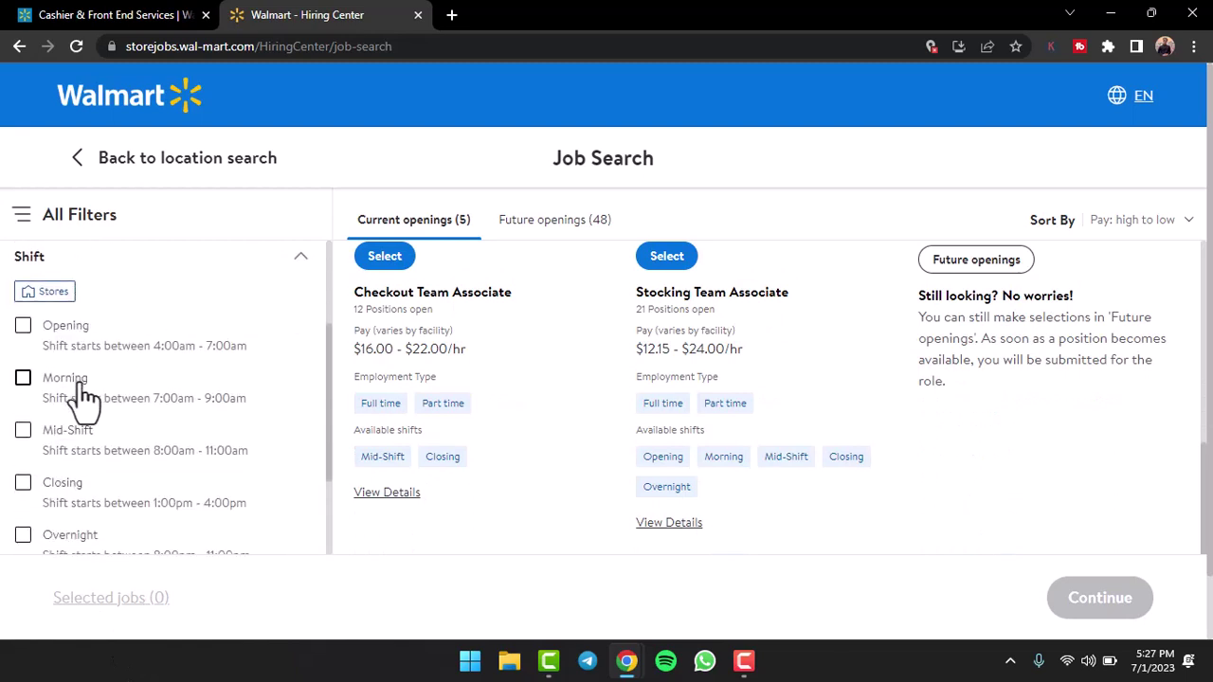
scroll(109, 455, down, 2)
click(160, 403)
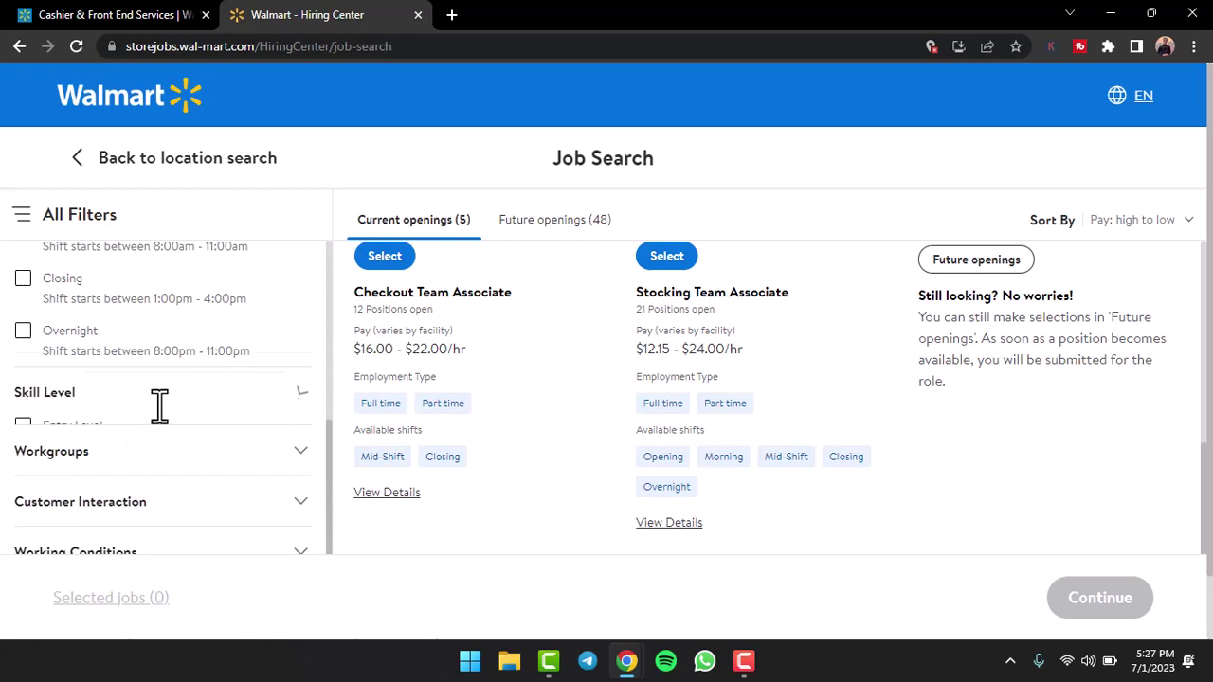
Step: Add the Checkout Team Associate opening to the selected jobs
scroll(160, 379, up, 3)
scroll(160, 384, down, 3)
scroll(127, 484, down, 2)
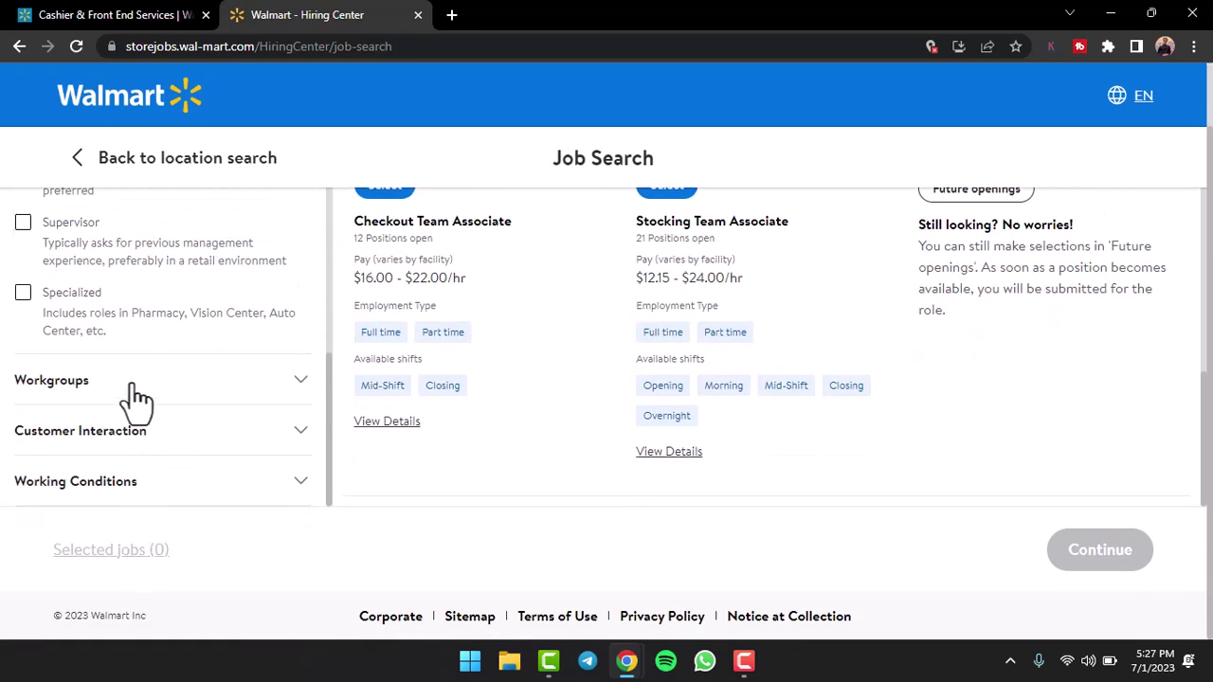
scroll(151, 446, up, 4)
scroll(635, 450, down, 3)
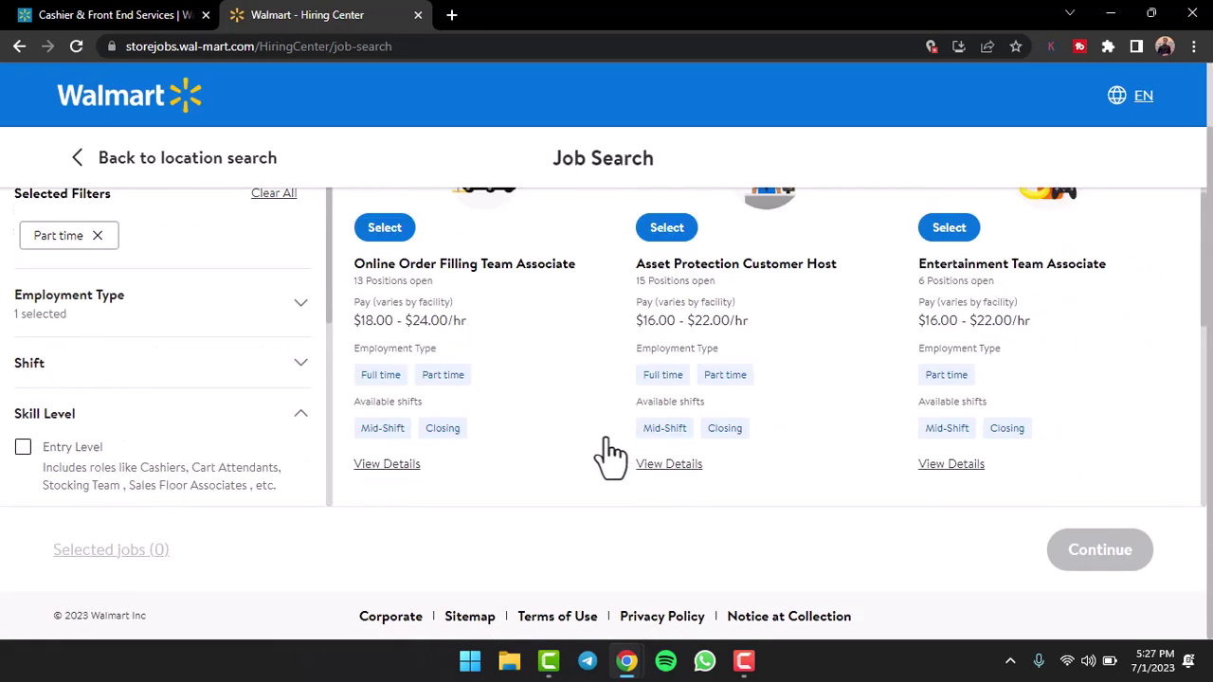
scroll(609, 453, up, 2)
scroll(609, 453, down, 3)
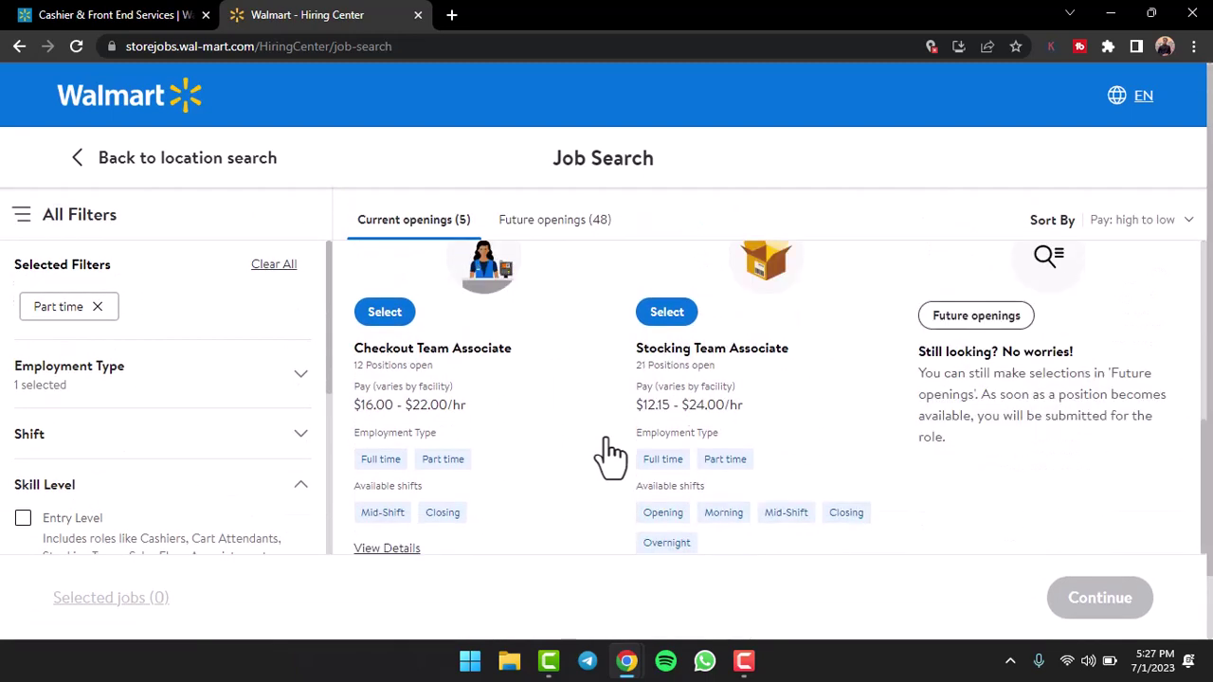
scroll(609, 453, up, 1)
click(388, 405)
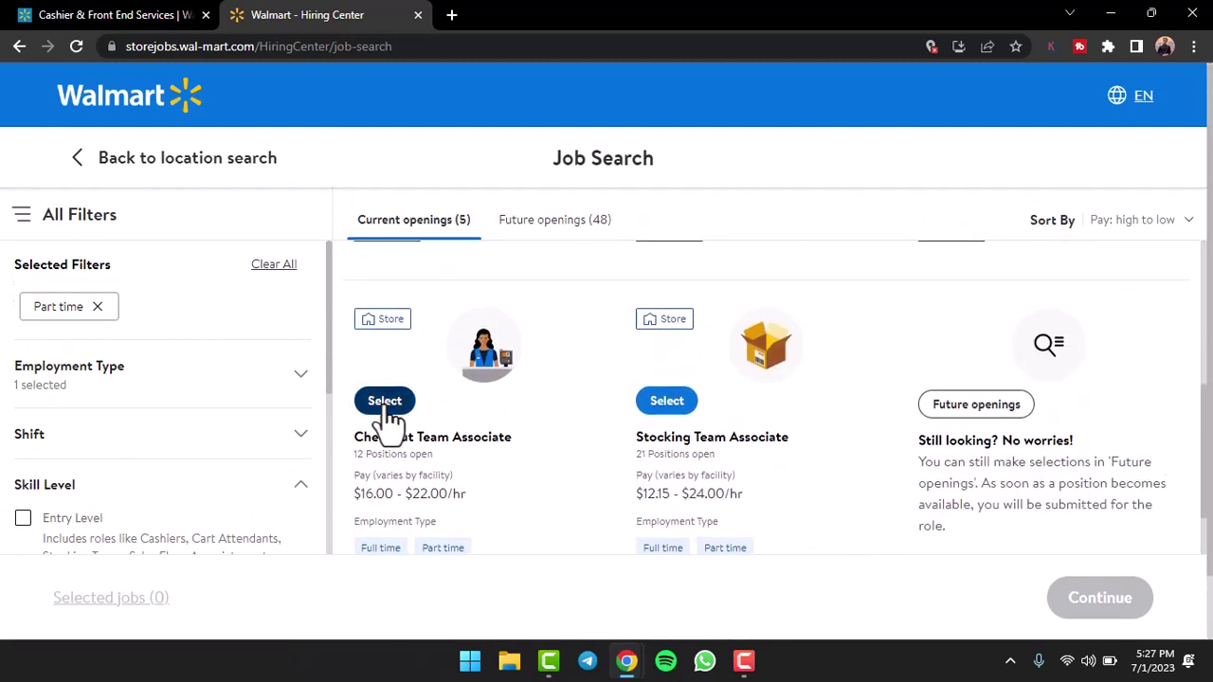
Step: Keep full and part time with Mid-Shift and Closing, and choose 'I'm open to working any hours'
click(1080, 606)
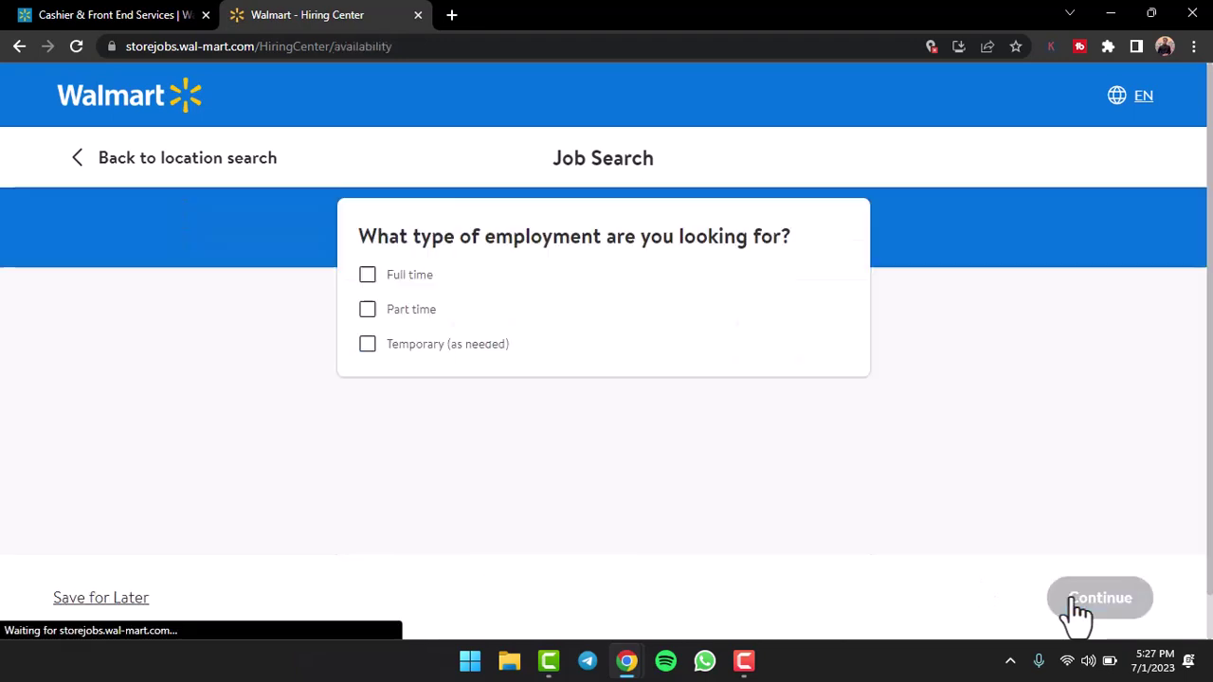
scroll(730, 379, down, 5)
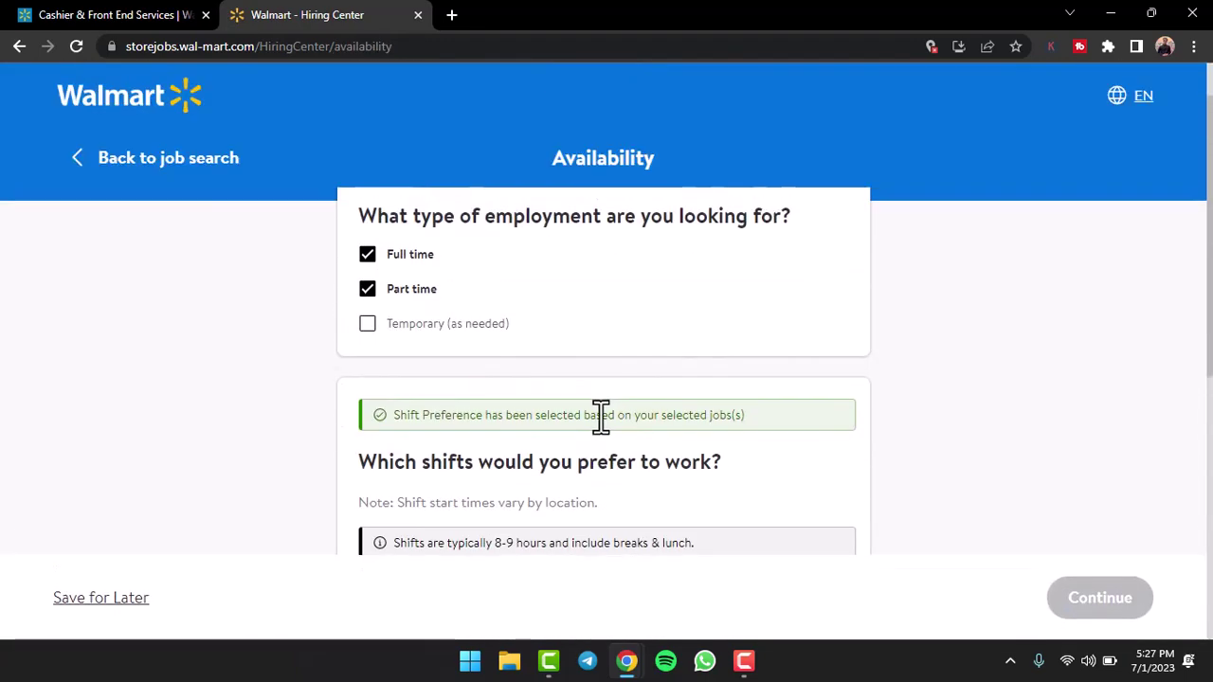
scroll(587, 398, down, 6)
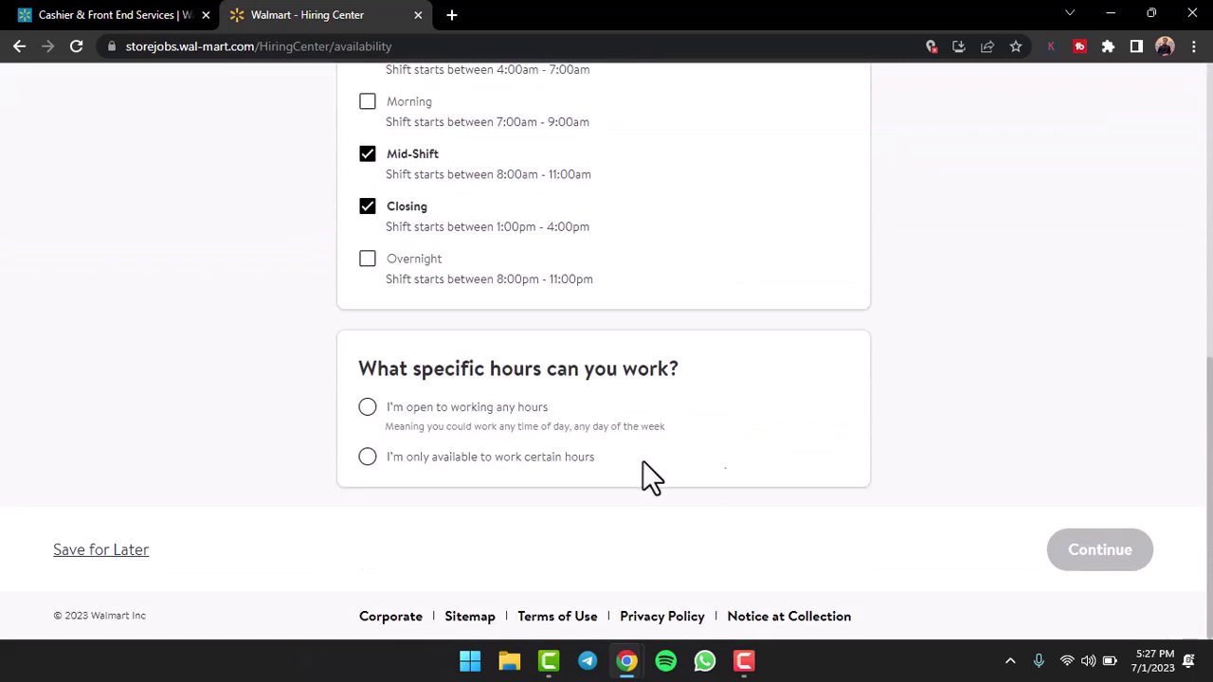
click(588, 416)
click(1085, 569)
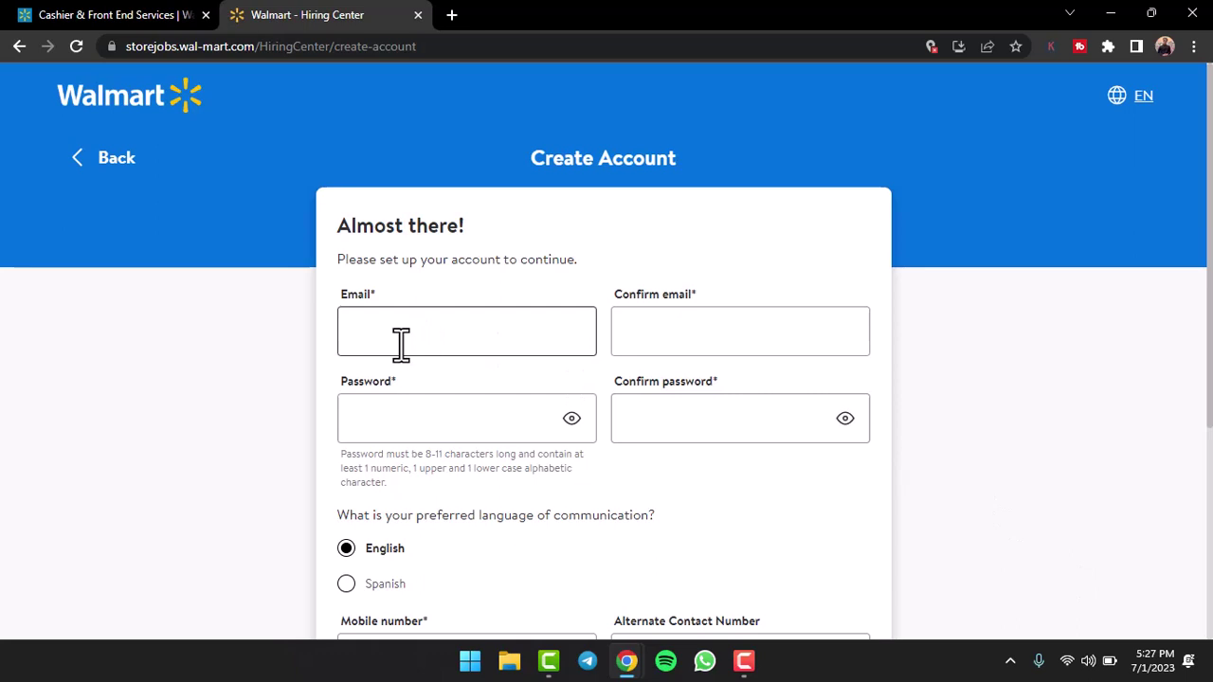
Step: Enter and confirm the email and password, add the mobile number, opt into texts and create the account
click(631, 328)
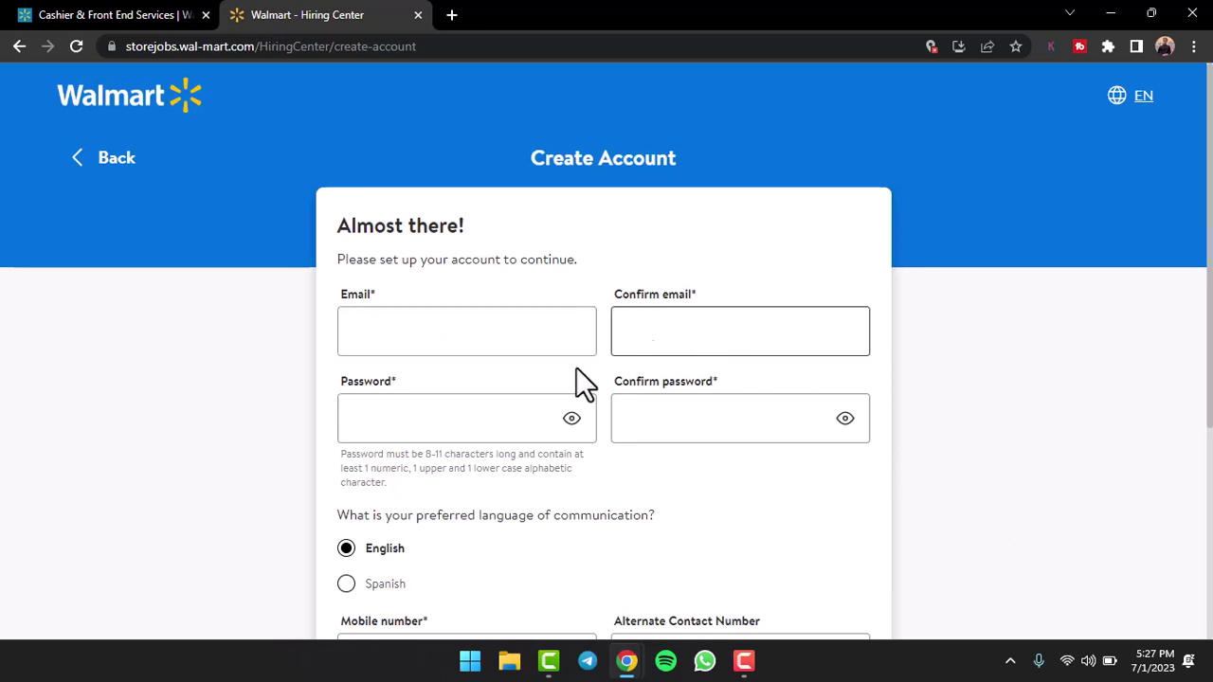
click(414, 426)
click(665, 425)
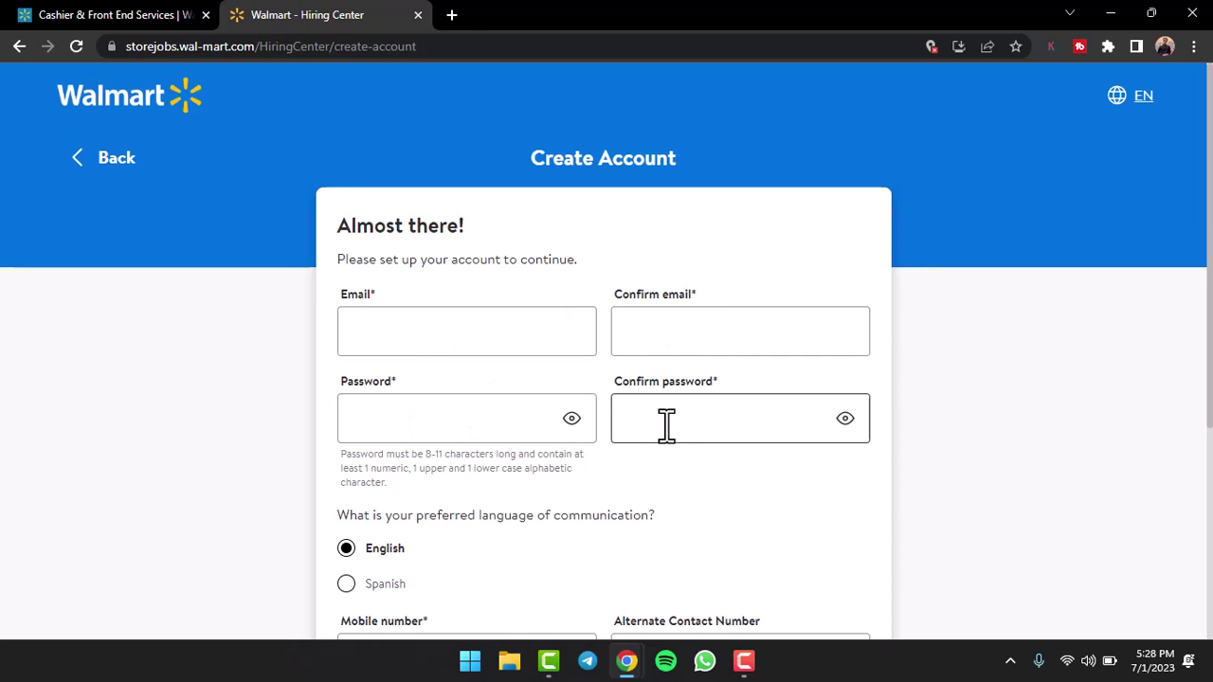
scroll(666, 425, down, 2)
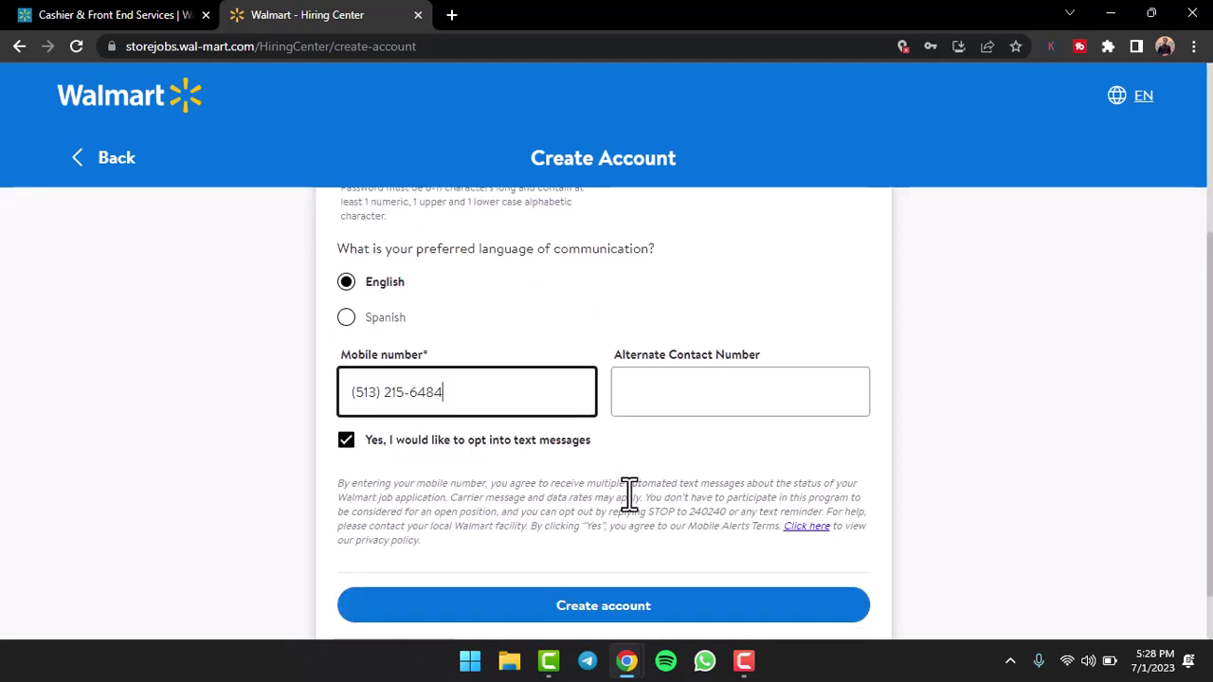
click(607, 611)
Step: Scroll the application overview, expanding and collapsing the Assessment section
scroll(626, 294, down, 1)
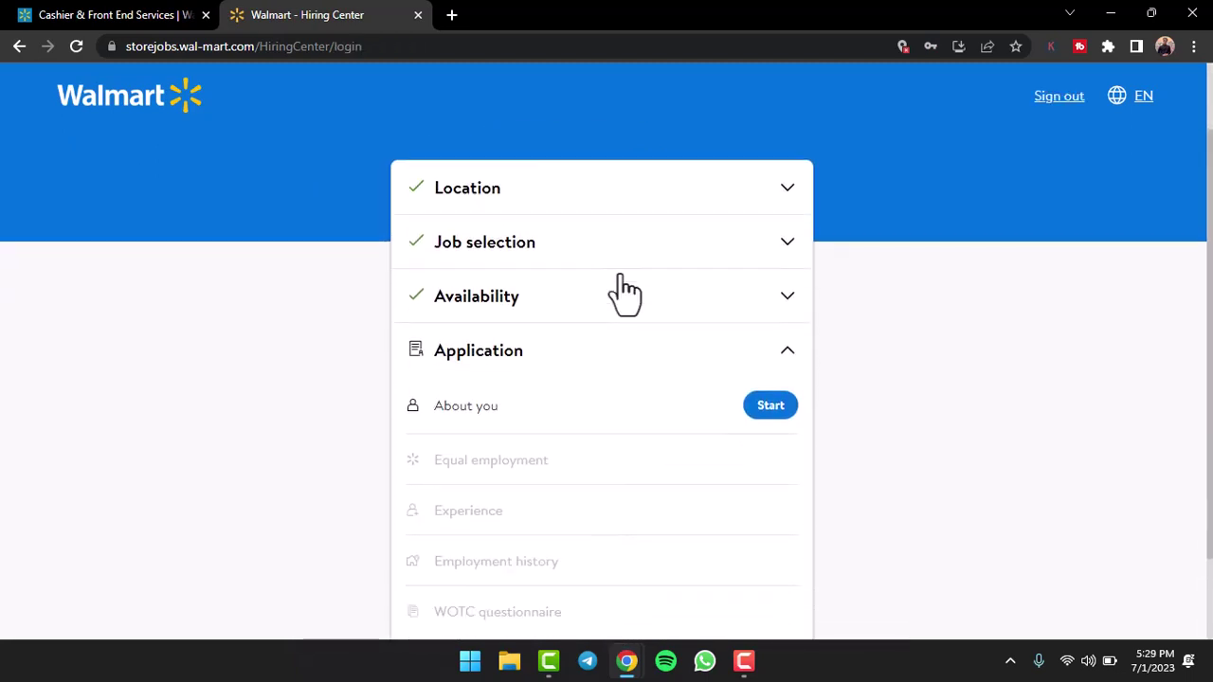
scroll(626, 294, down, 1)
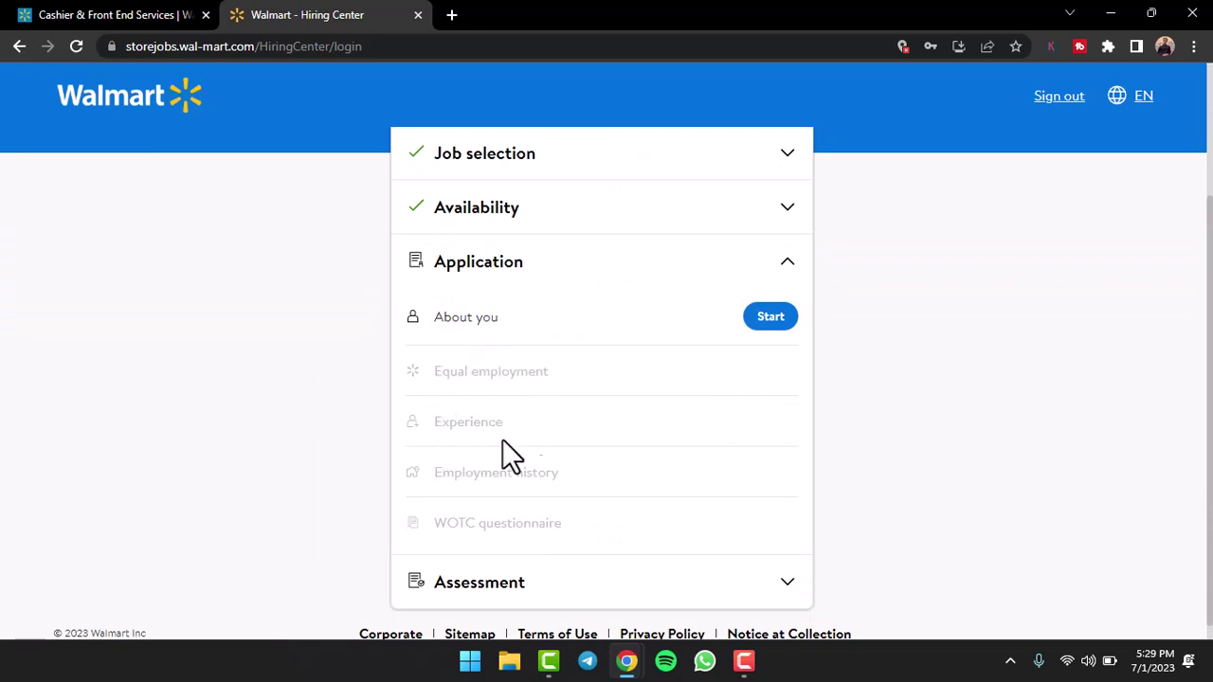
scroll(550, 463, down, 1)
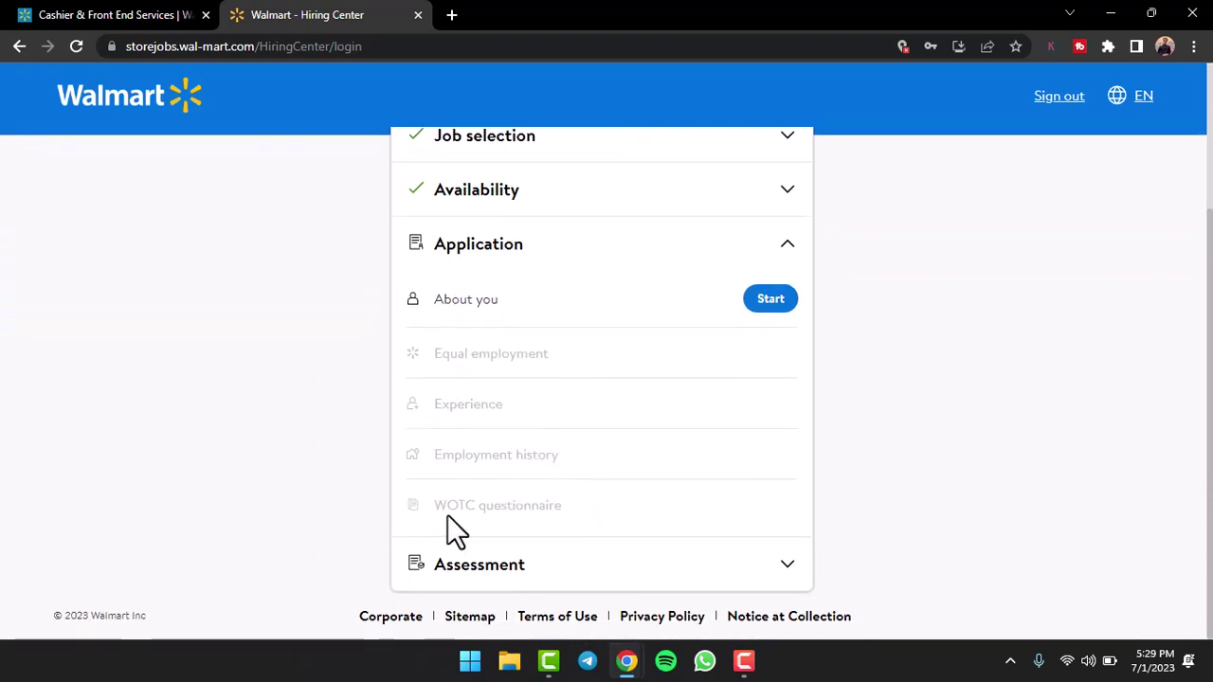
click(777, 568)
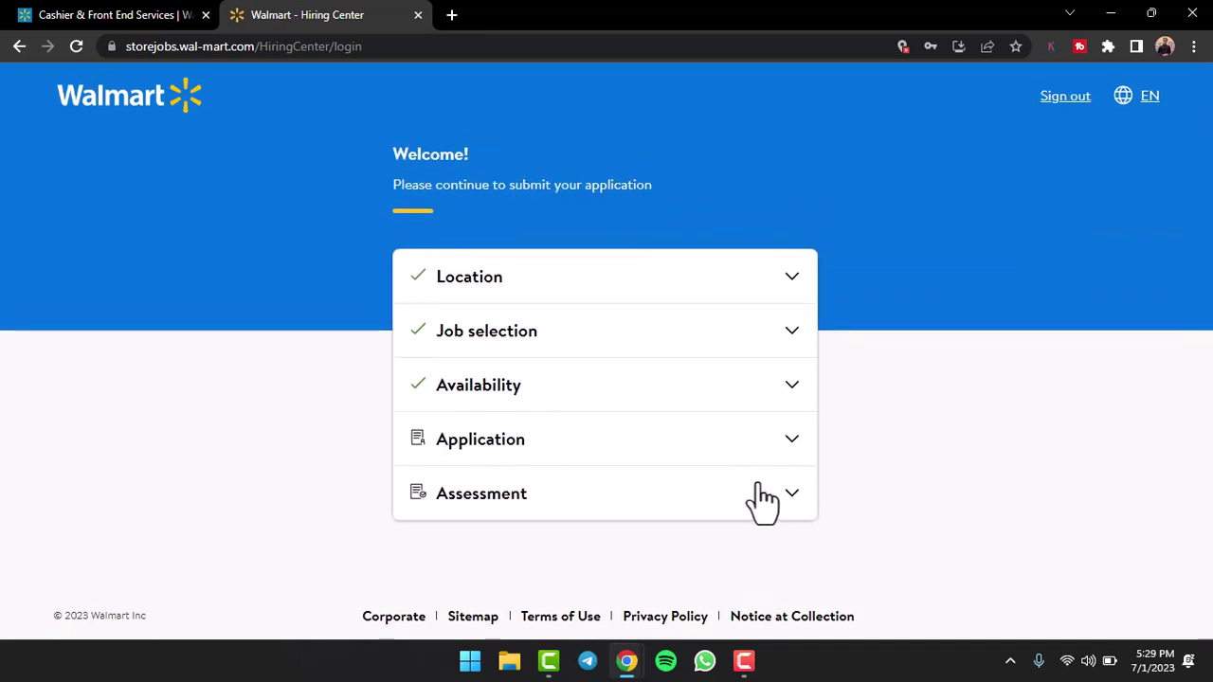
click(766, 443)
scroll(713, 372, down, 1)
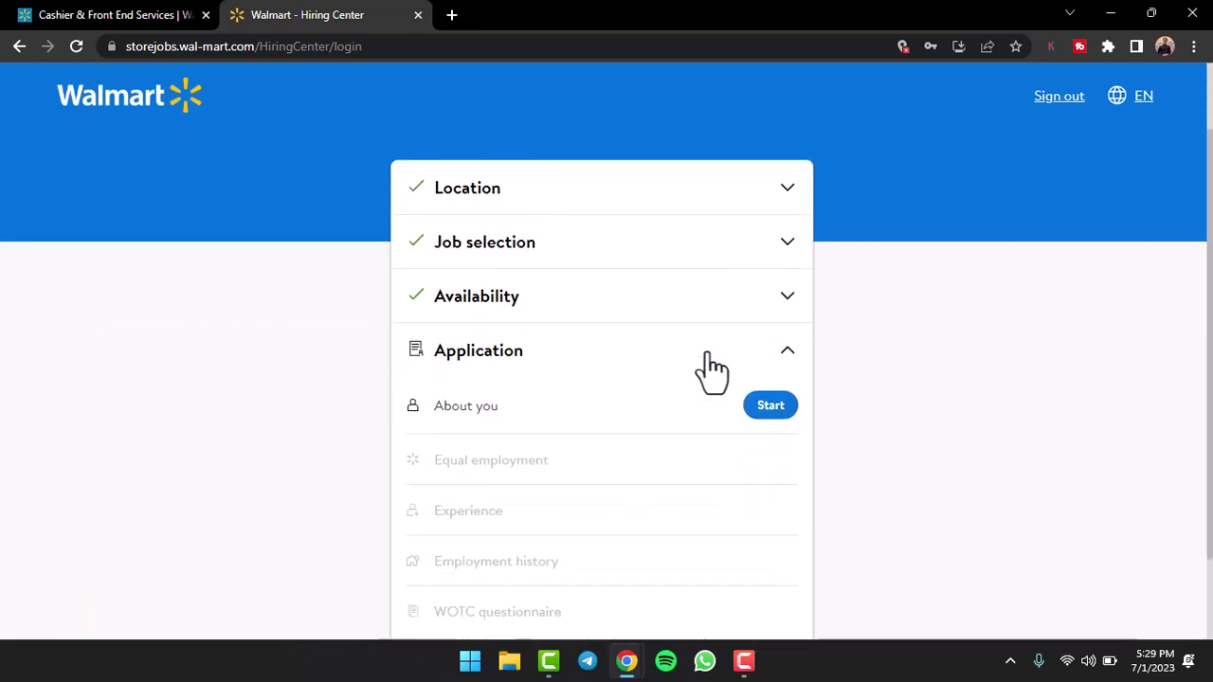
click(770, 414)
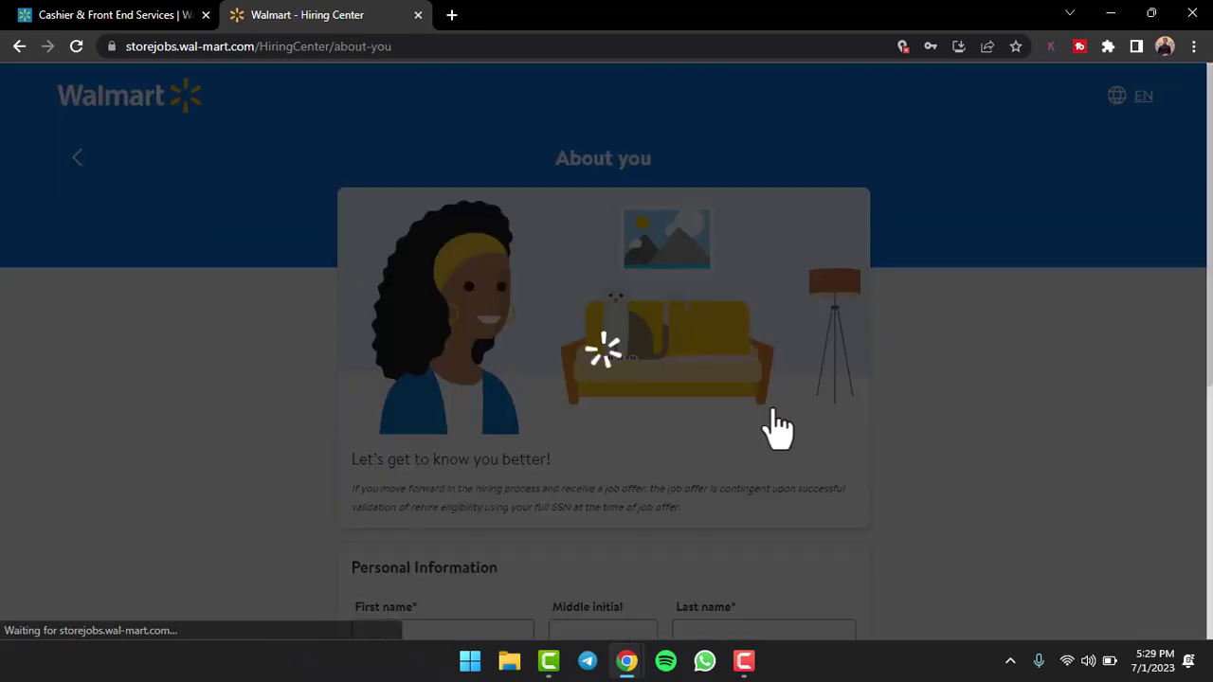
scroll(530, 302, down, 3)
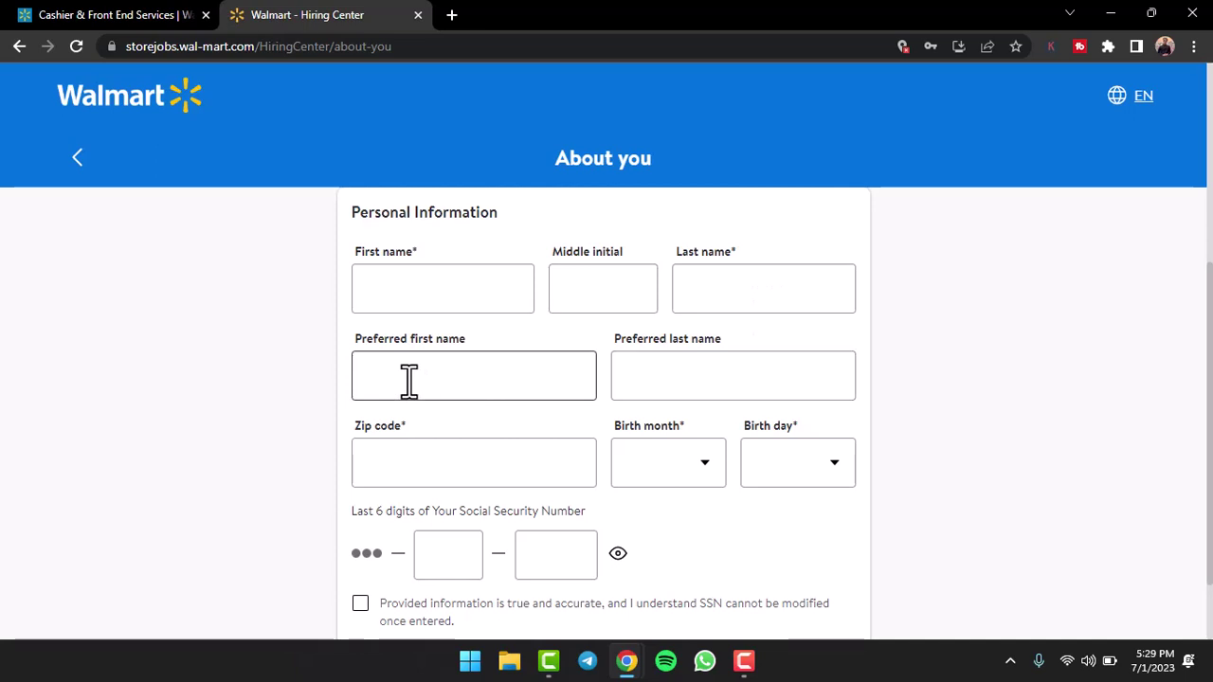
scroll(410, 356, down, 1)
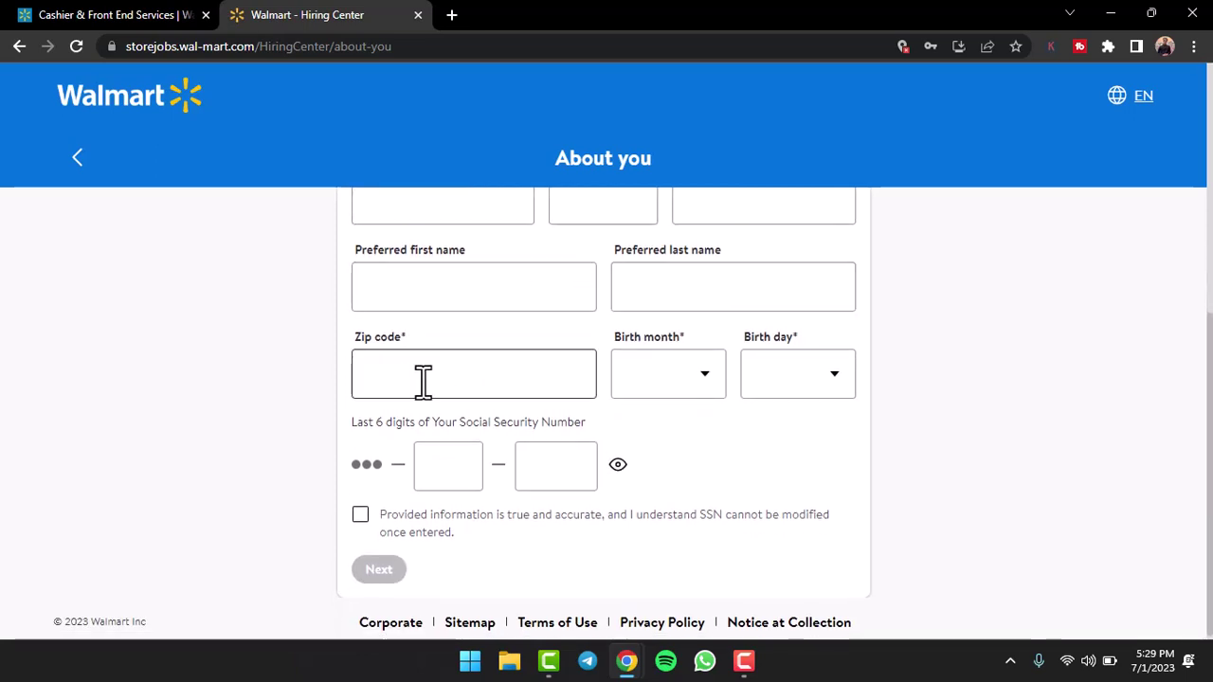
scroll(791, 382, down, 1)
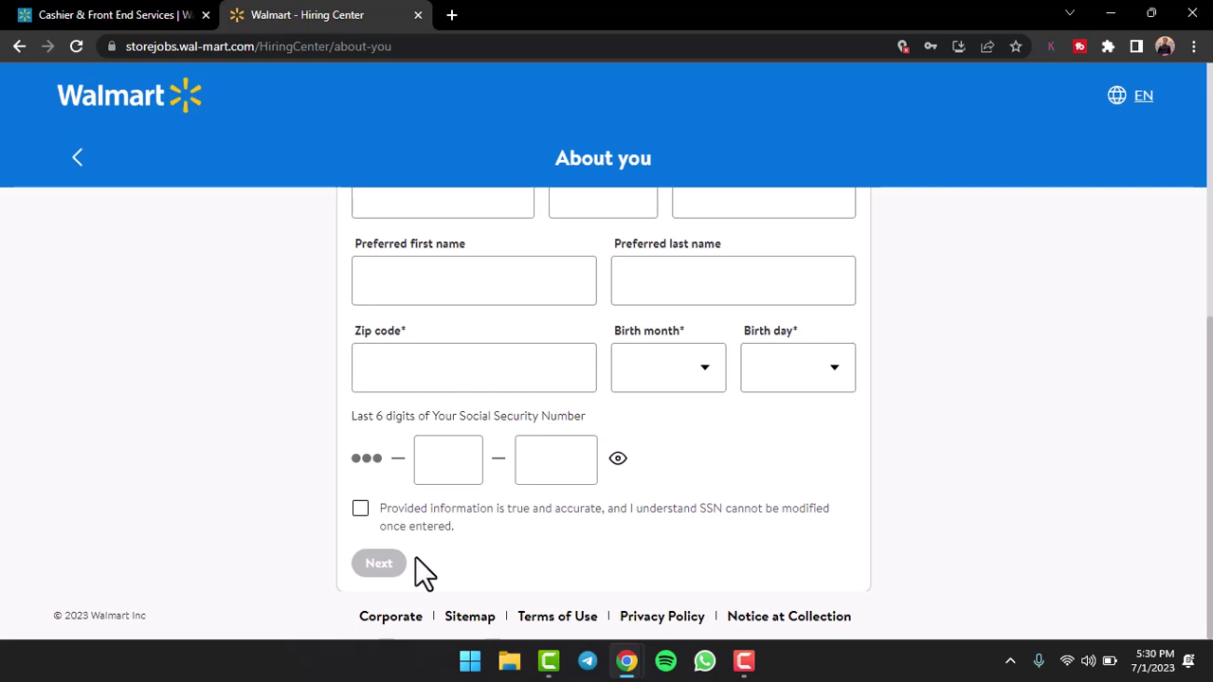
scroll(750, 488, up, 5)
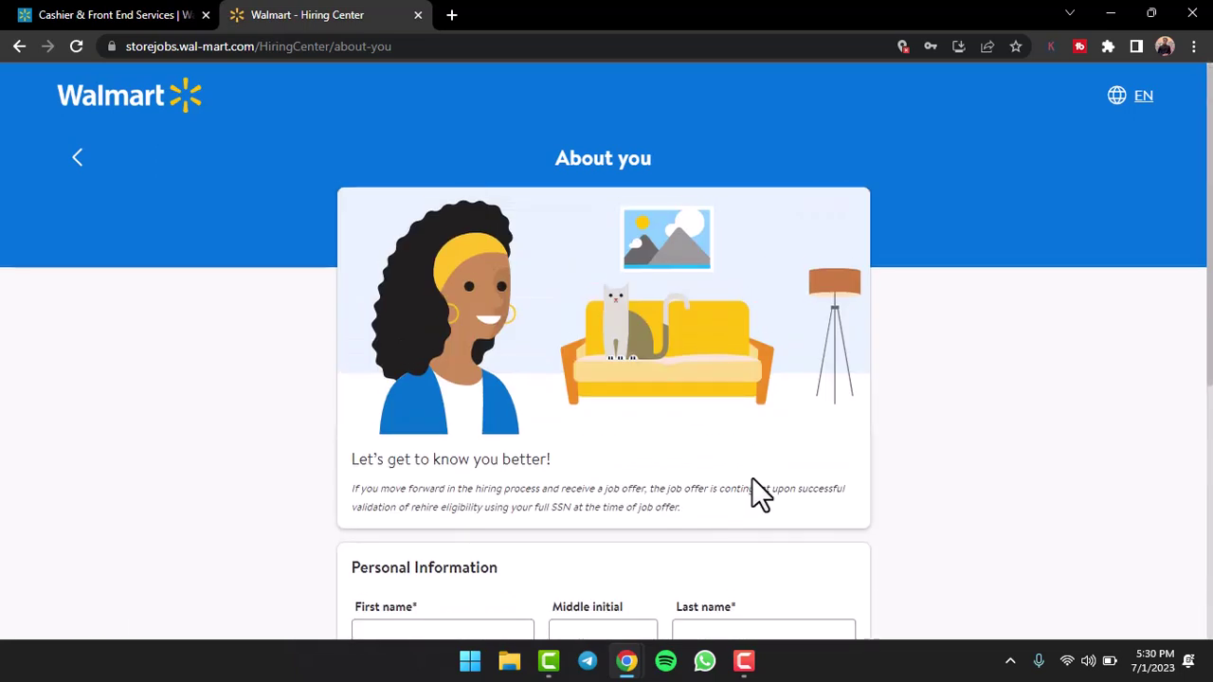